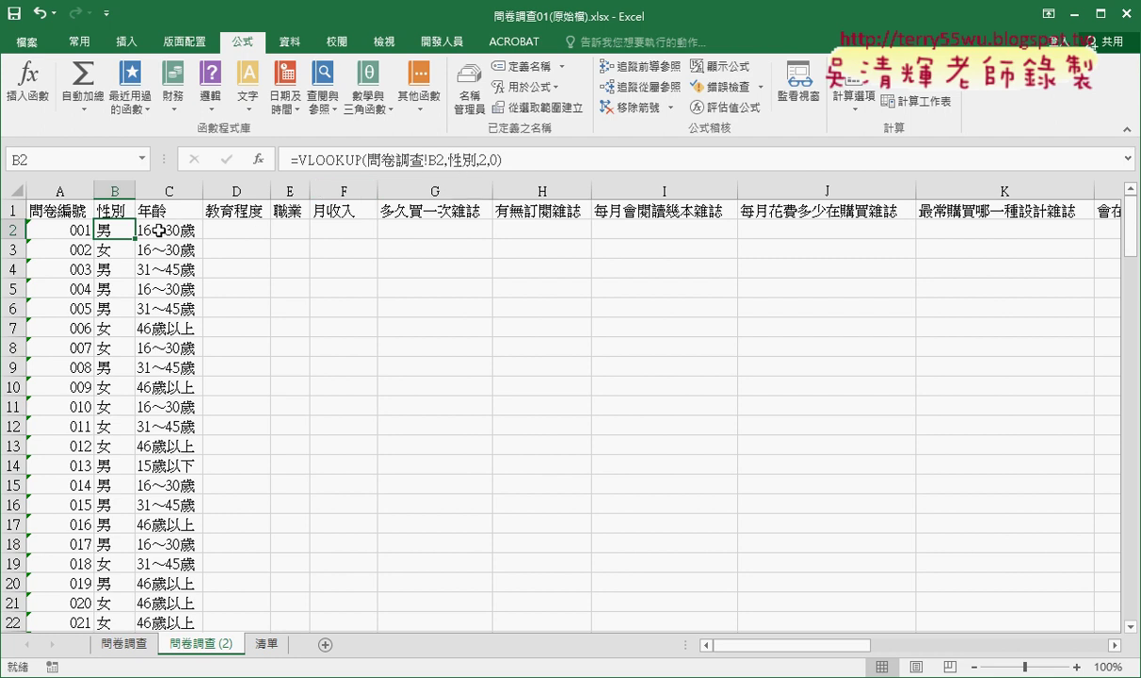
Review the arguments of B2's VLOOKUP formula without changing anything.
click(301, 160)
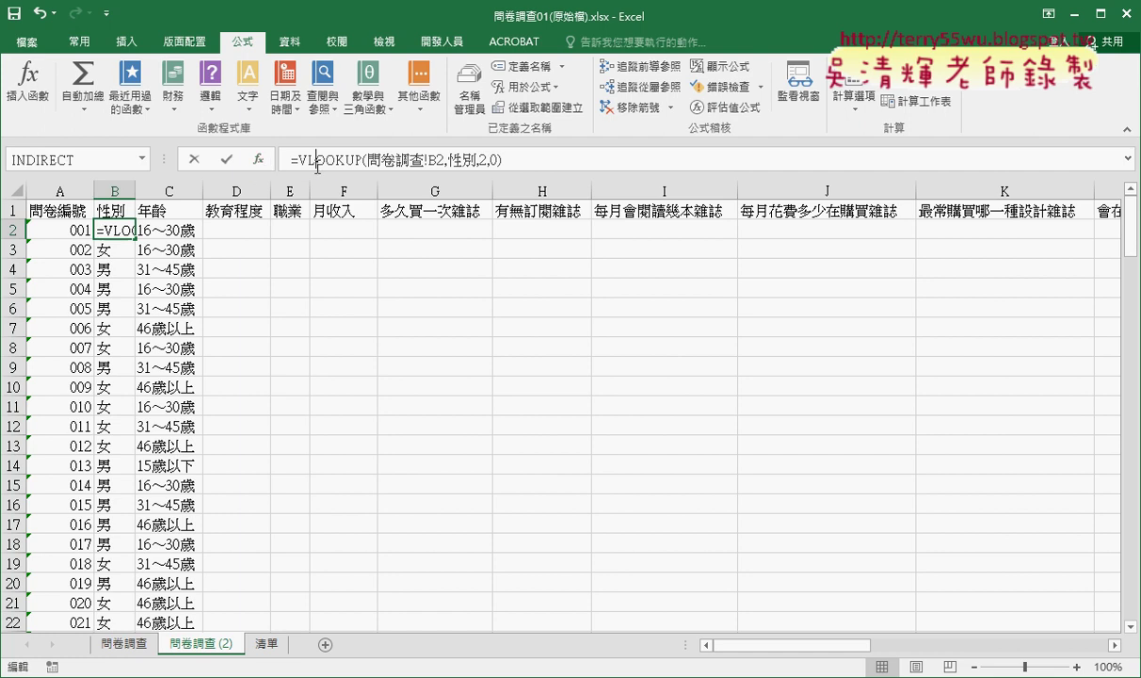
click(256, 161)
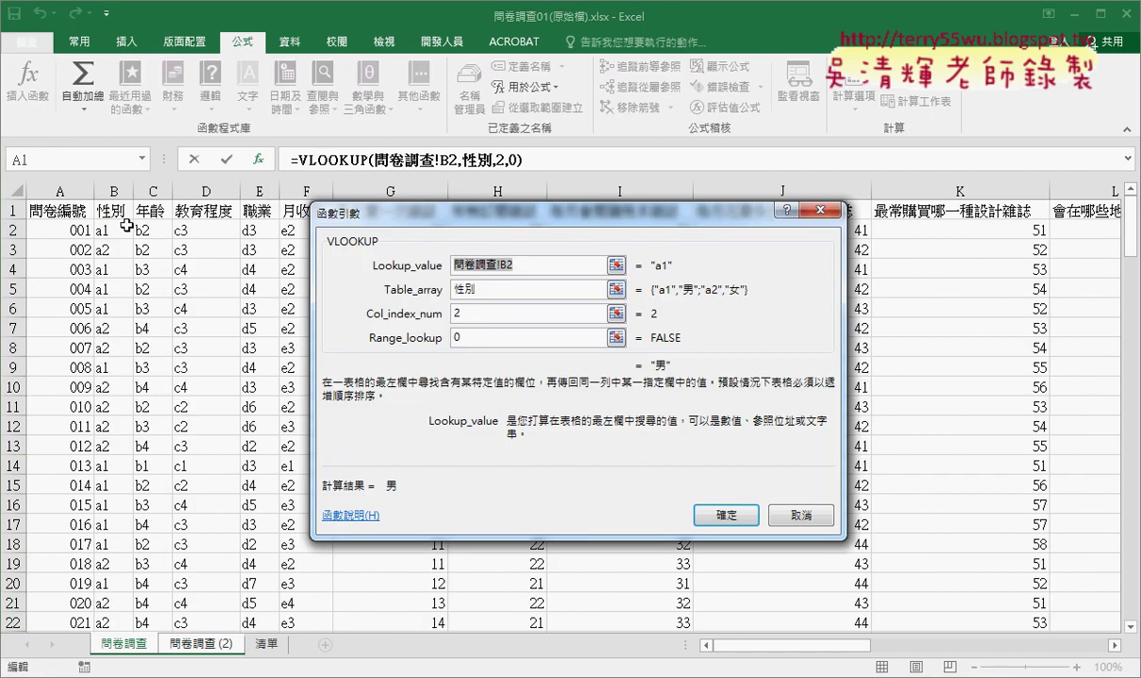
drag(443, 301, 480, 301)
drag(97, 219, 142, 223)
mouse_move(87, 171)
mouse_down()
mouse_move(84, 184)
mouse_move(146, 183)
mouse_up()
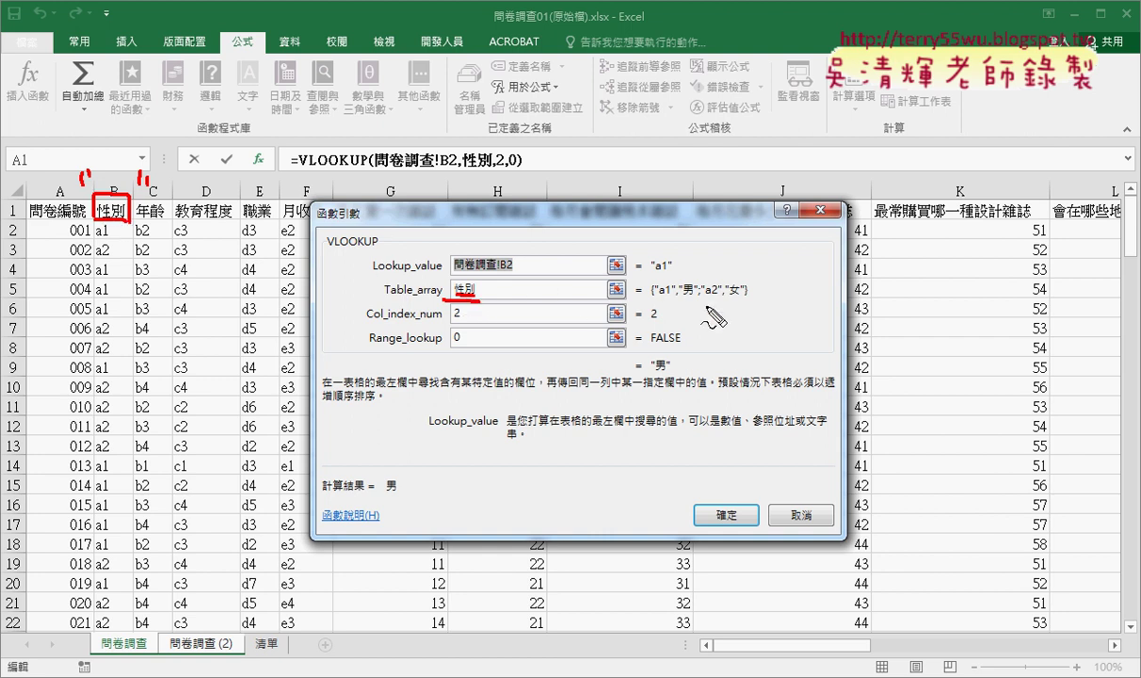
drag(649, 303, 756, 302)
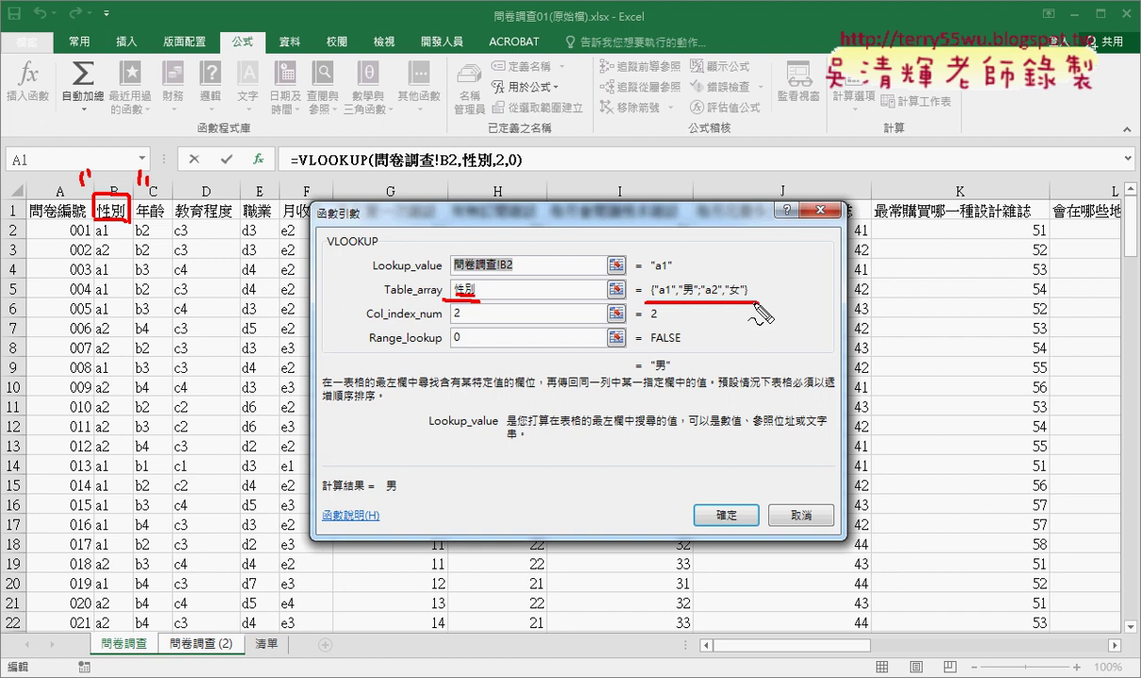
key(Escape)
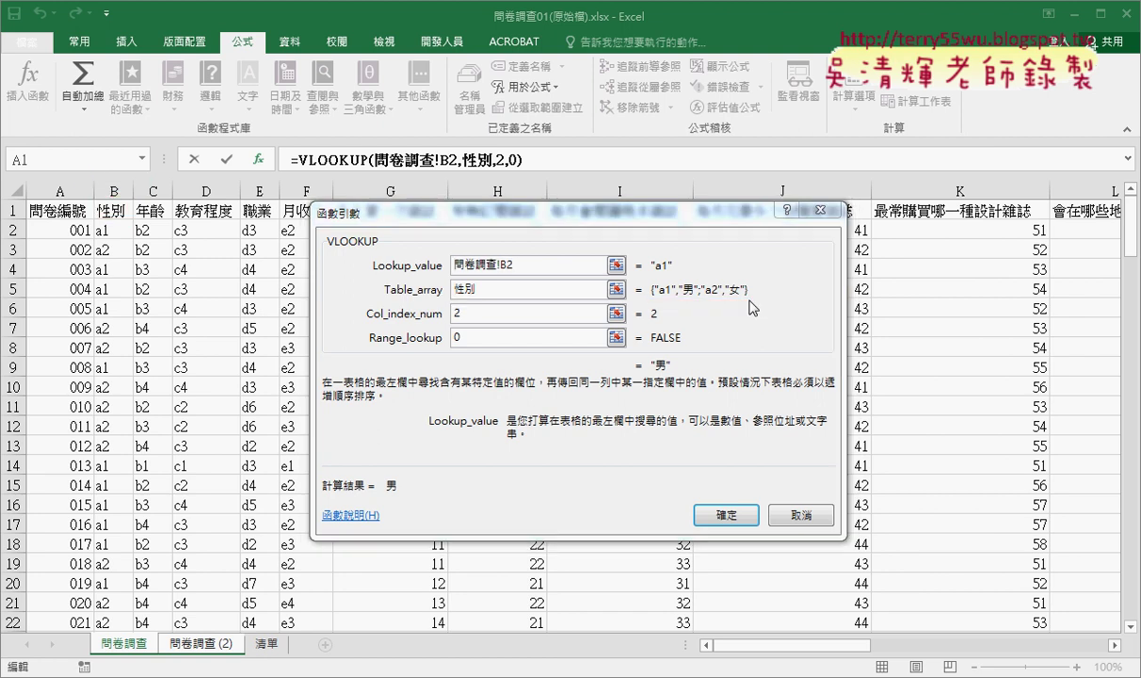
click(790, 515)
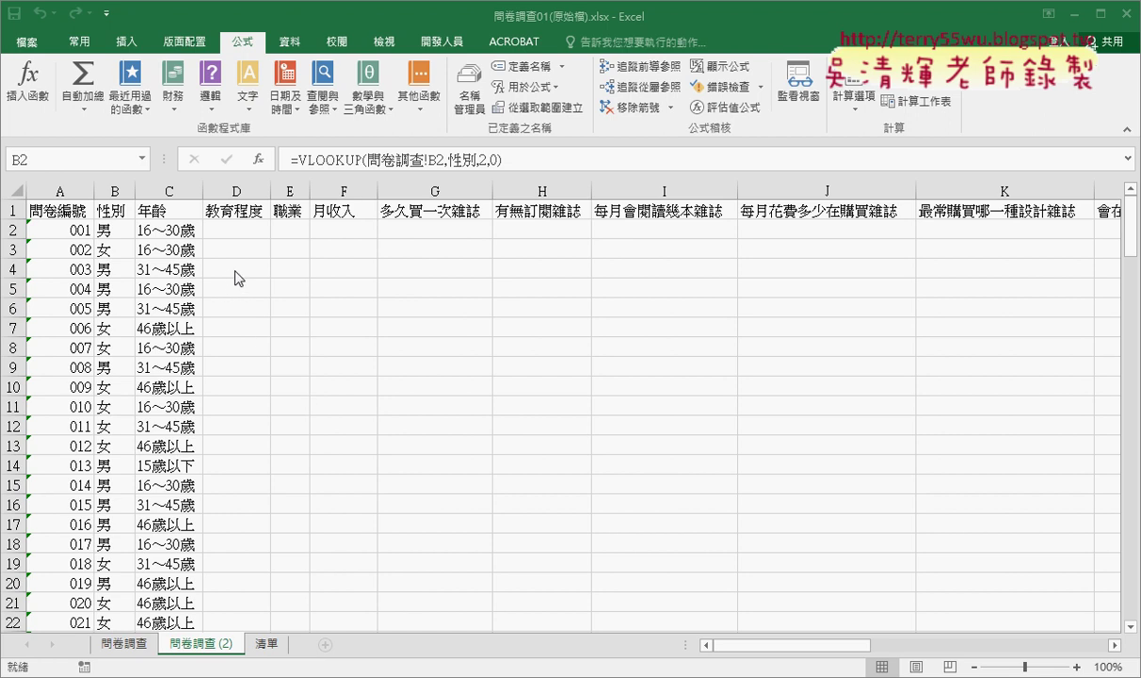
Clear all age values from C2 down to the last row.
click(177, 226)
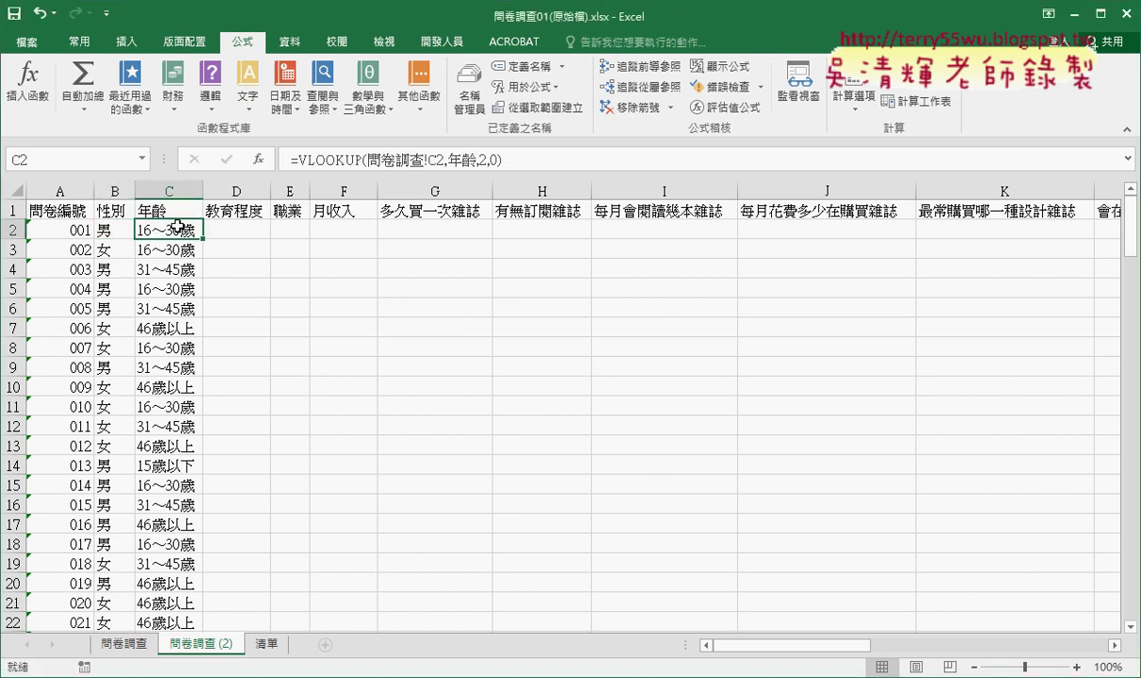
key(ctrl+shift+Down)
key(Delete)
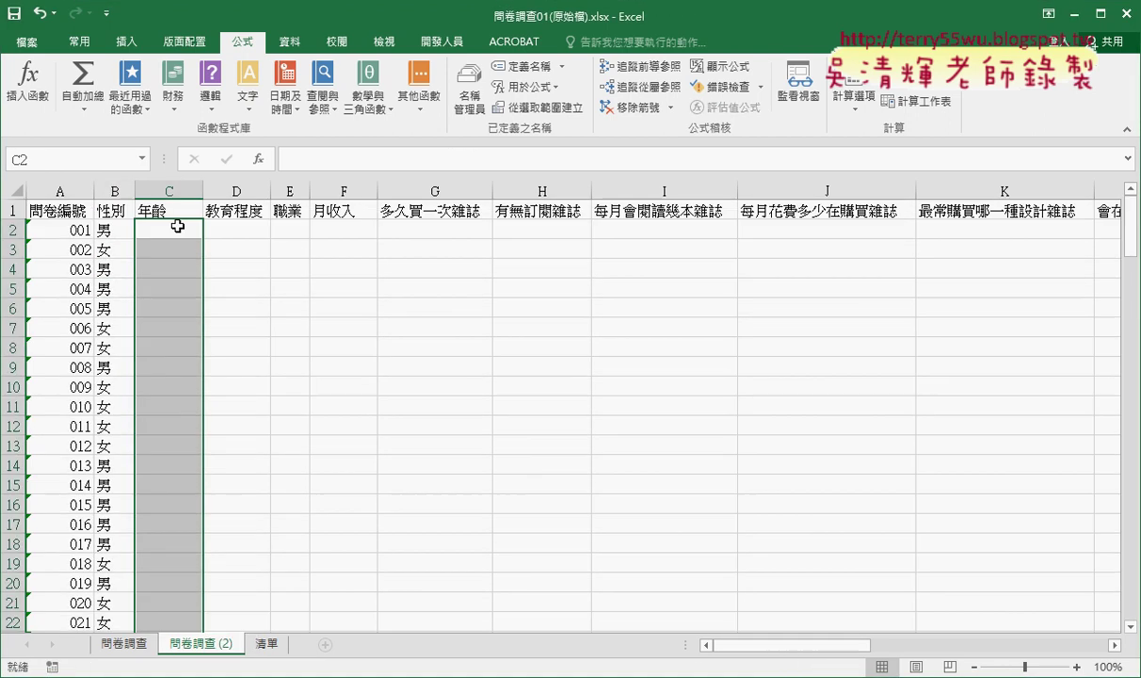
Check the education code table on the 清單 sheet, then go back to 問卷調查 (2).
click(235, 226)
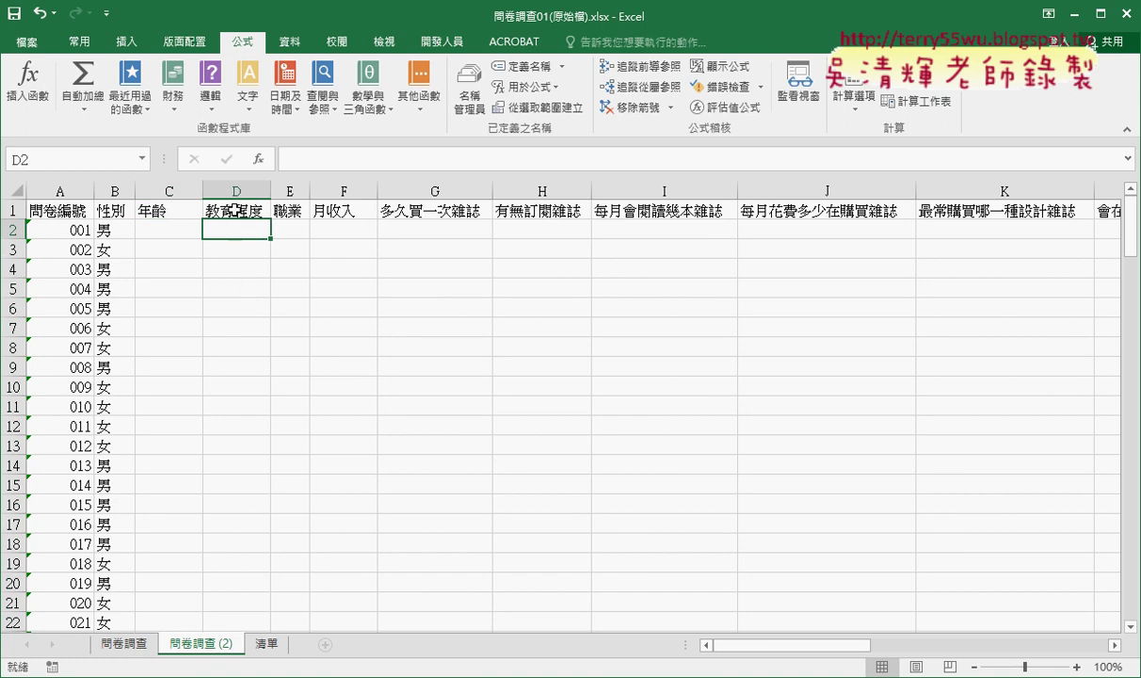
click(269, 644)
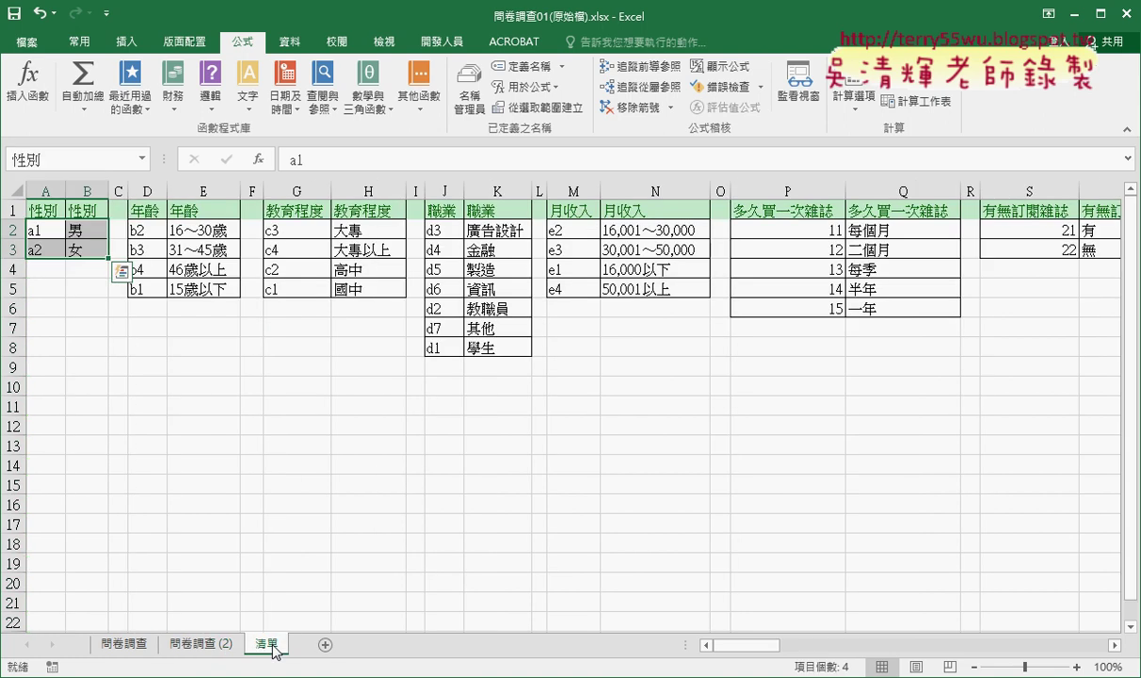
drag(285, 228, 373, 285)
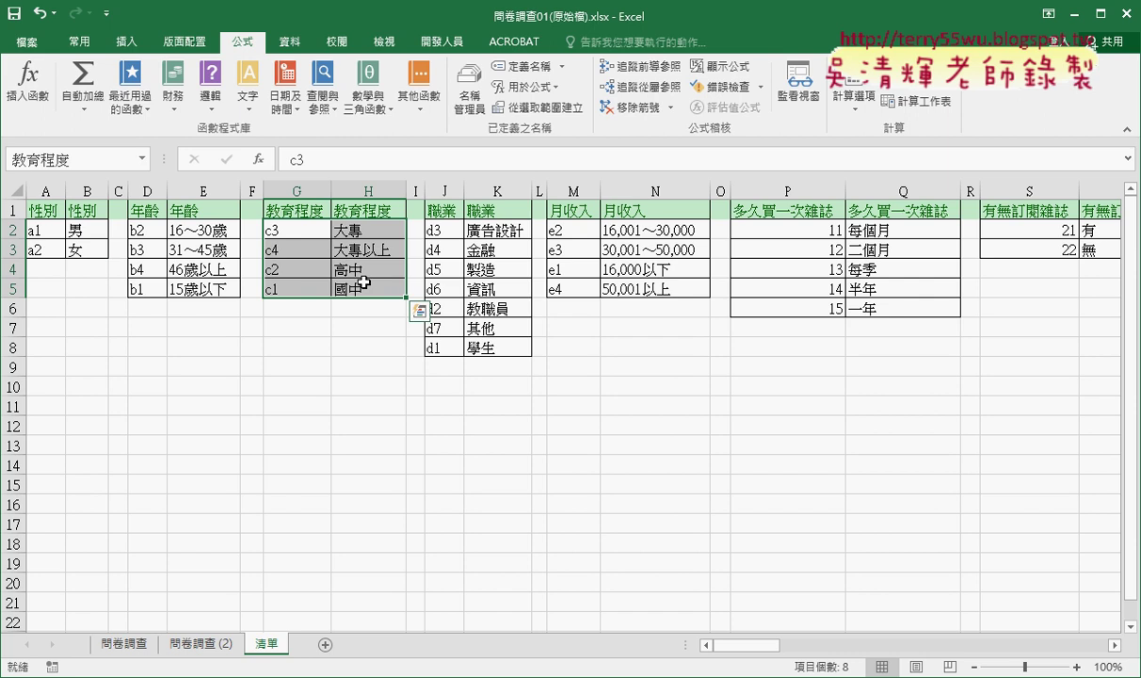
click(200, 644)
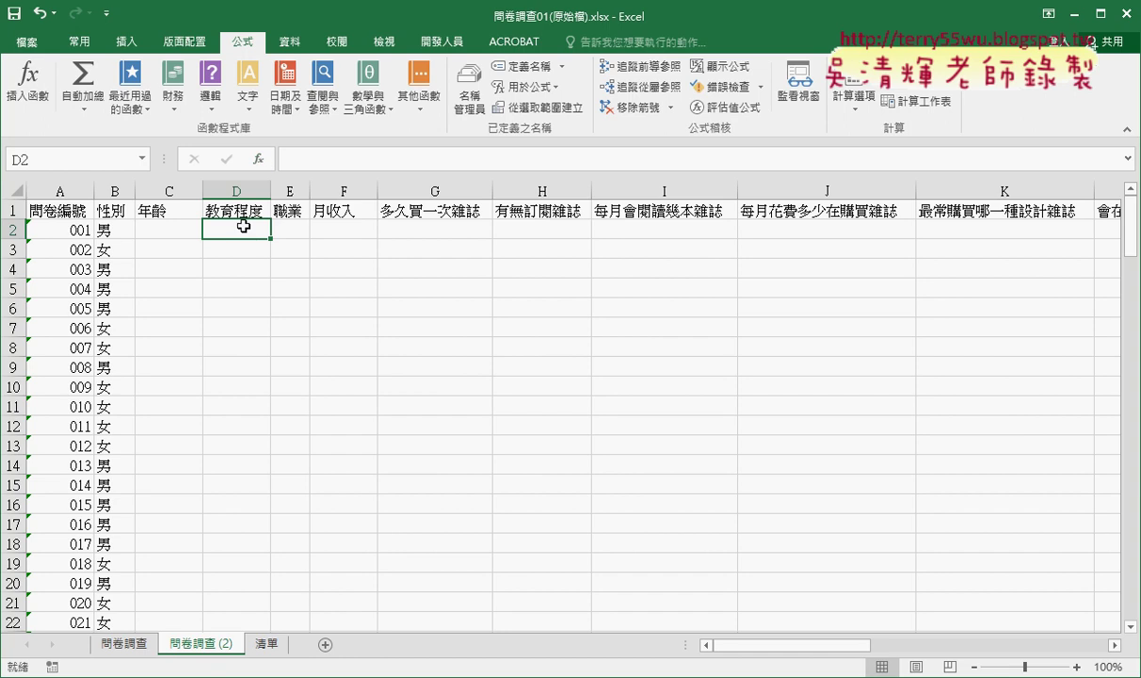
Enter =INDIRECT(教育程度) in D2, pasting the 教育程度 name as Ref_text.
click(257, 159)
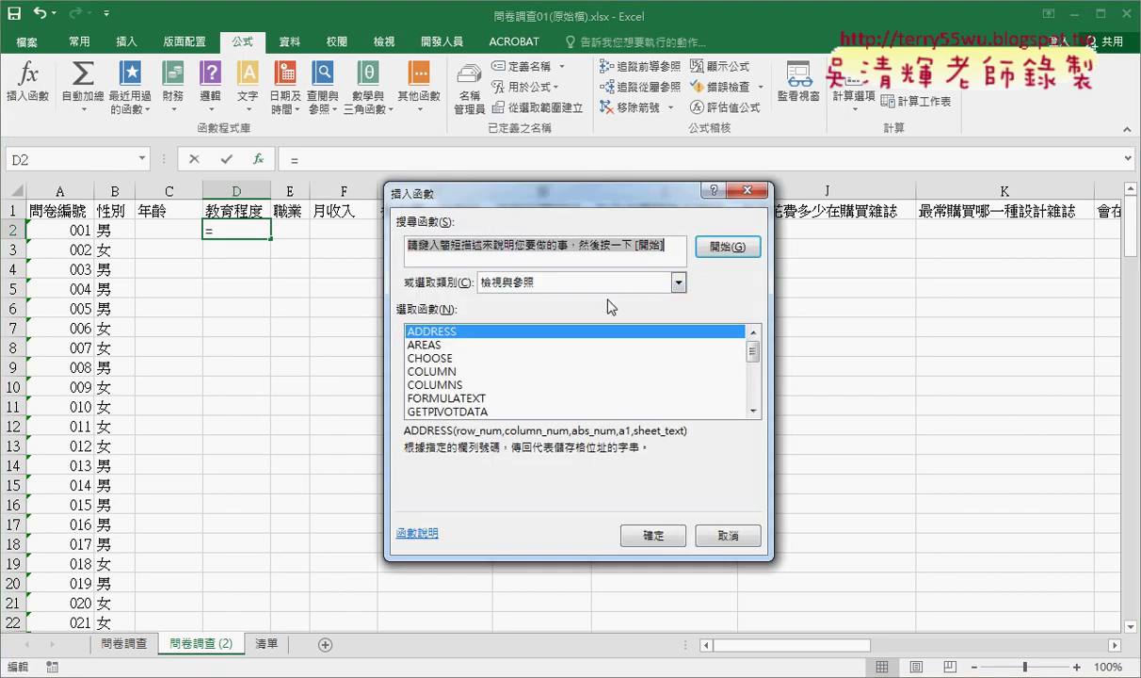
drag(753, 350, 753, 369)
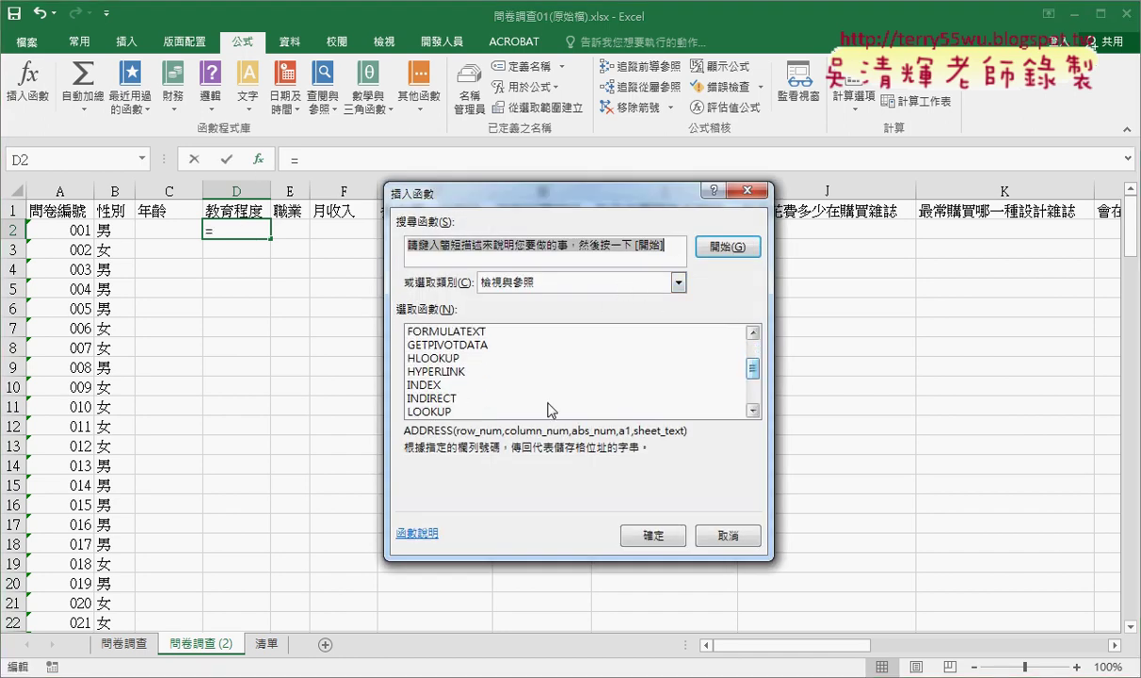
click(547, 399)
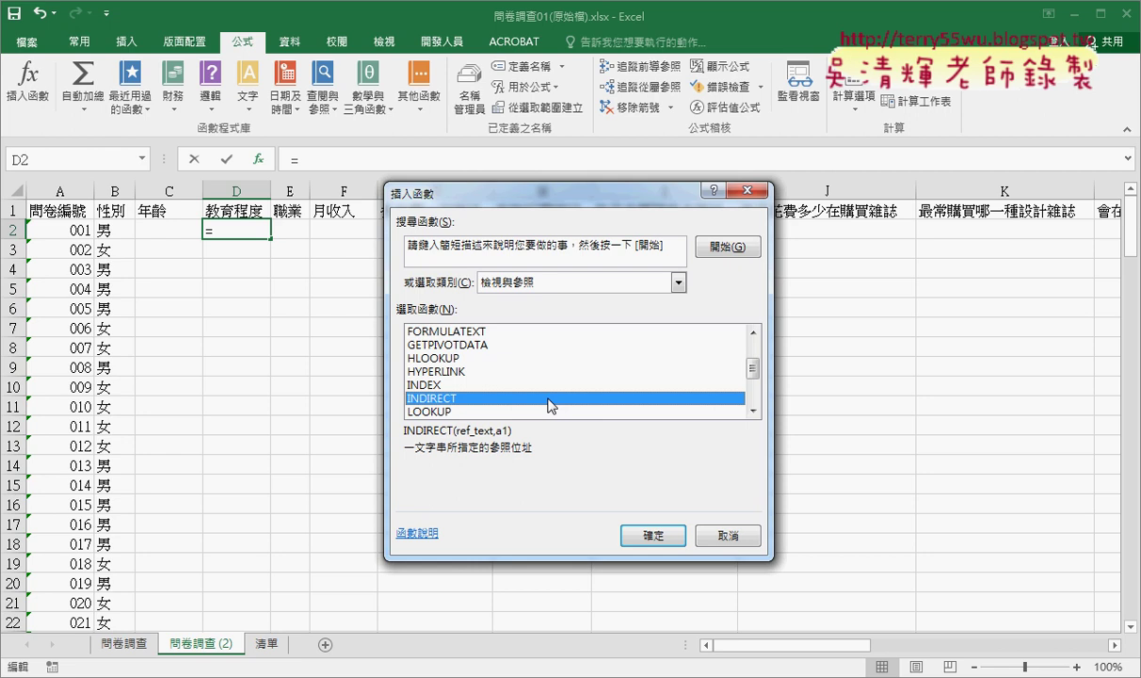
click(637, 534)
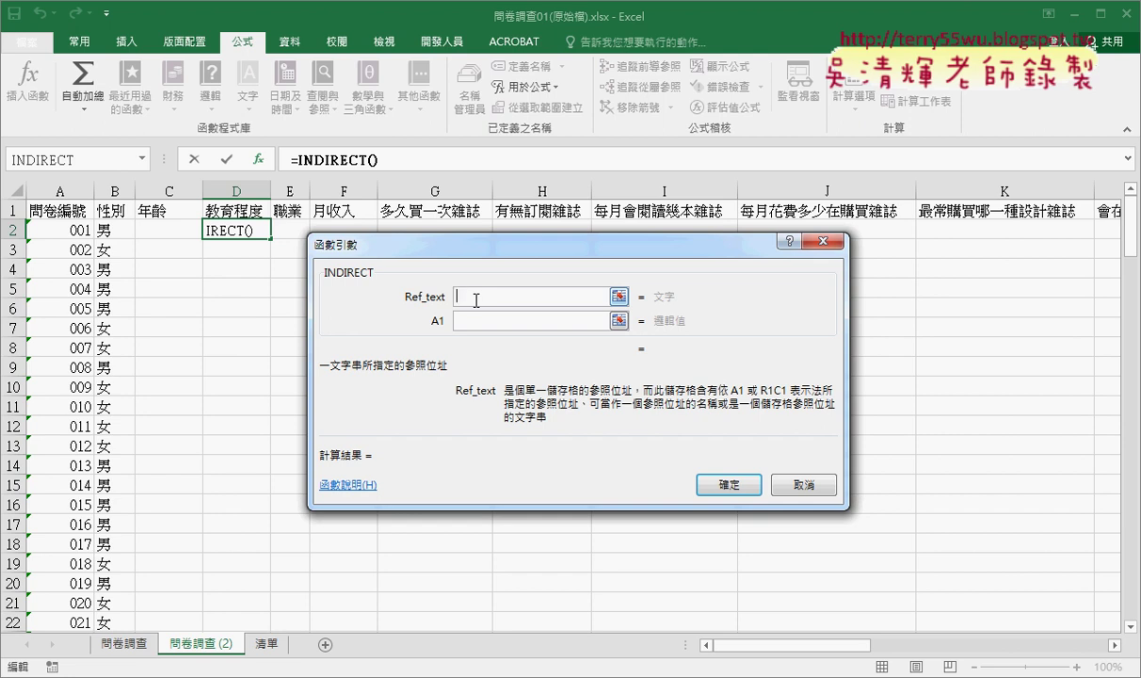
key(F3)
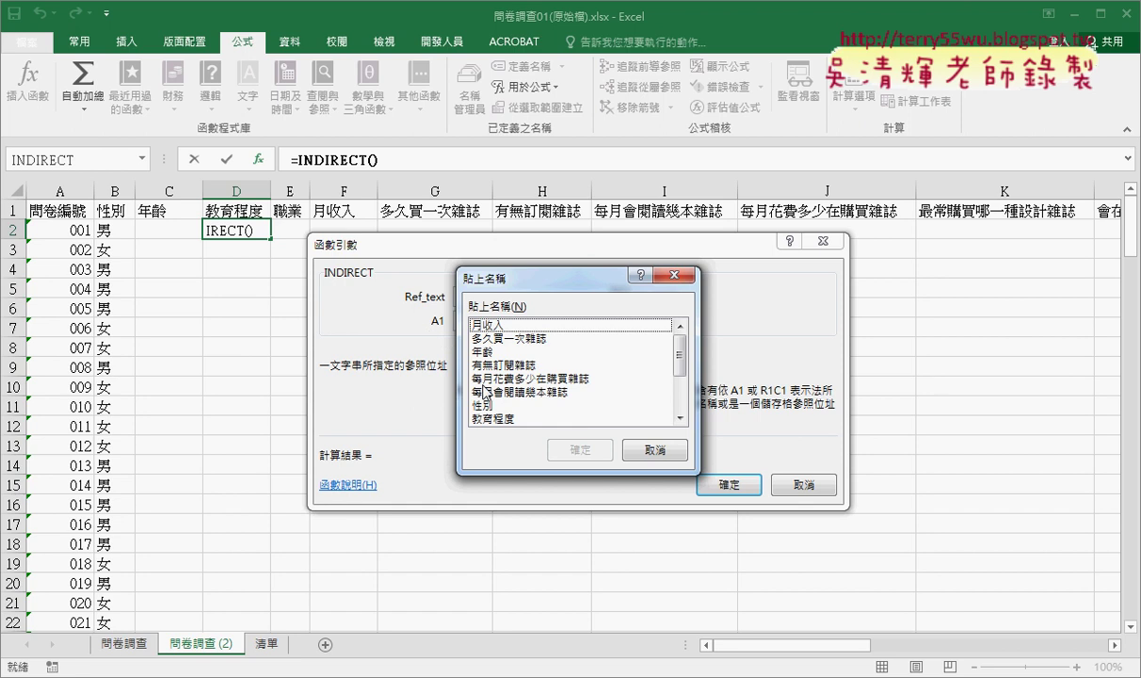
click(491, 418)
click(578, 449)
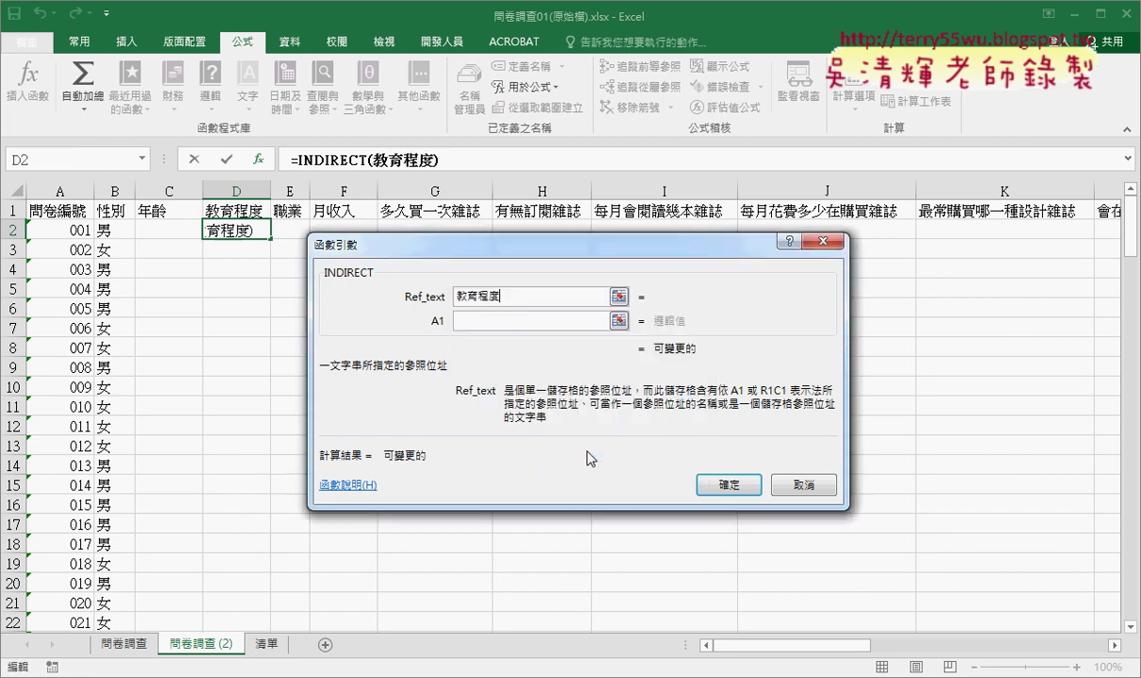
click(729, 486)
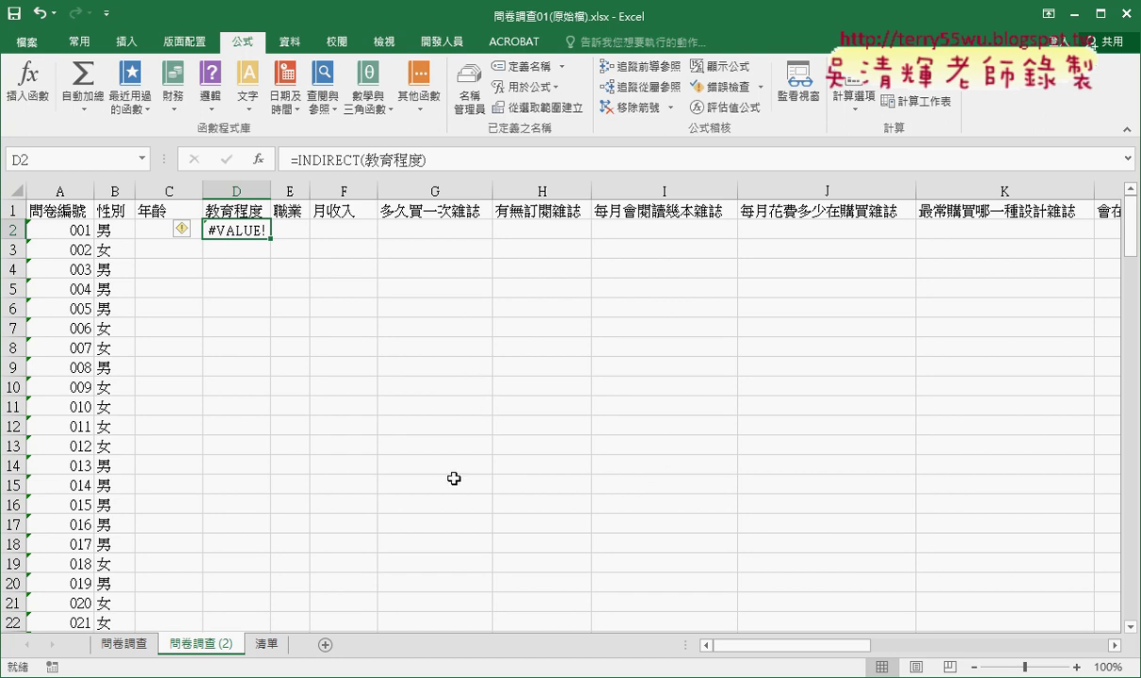
Inspect the education range G2:H5 on 清單, then delete D2's #VALUE! formula.
click(270, 646)
click(381, 386)
click(296, 232)
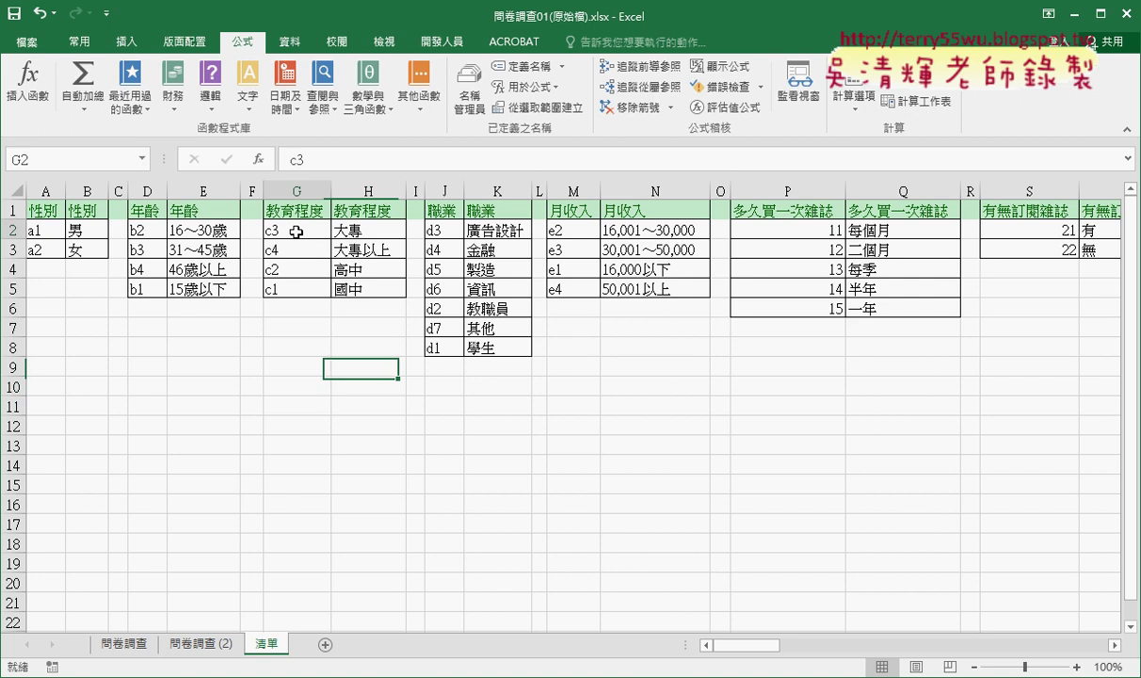
drag(297, 231, 371, 286)
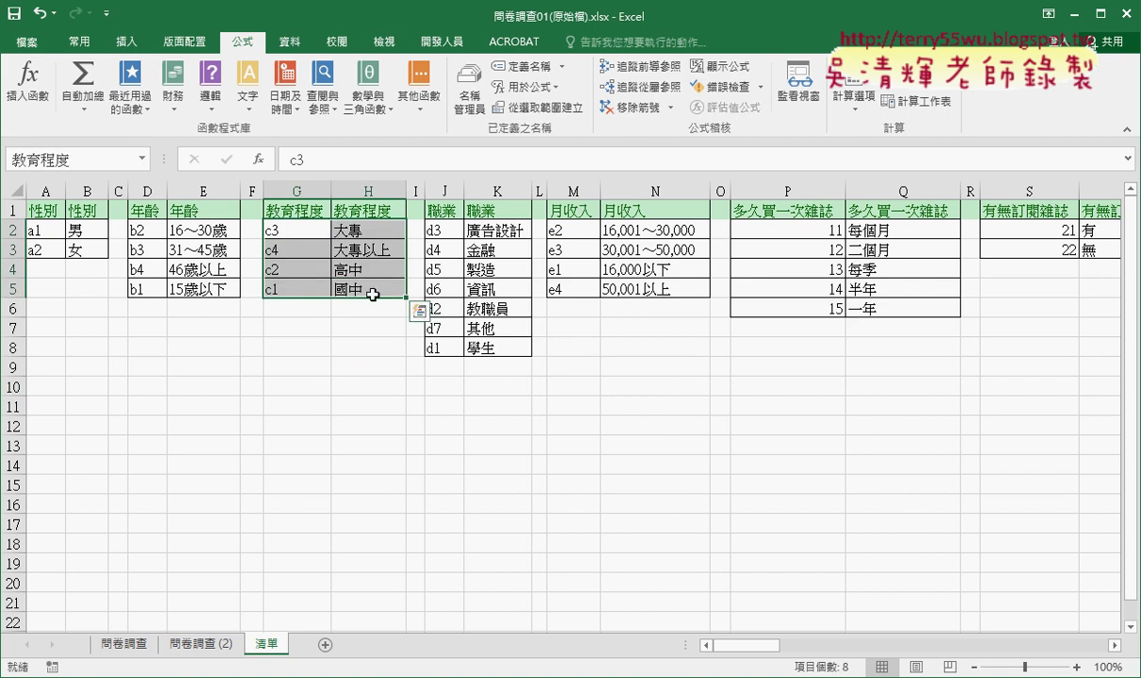
mouse_move(271, 231)
mouse_down()
mouse_move(300, 292)
mouse_move(355, 291)
mouse_up()
click(198, 643)
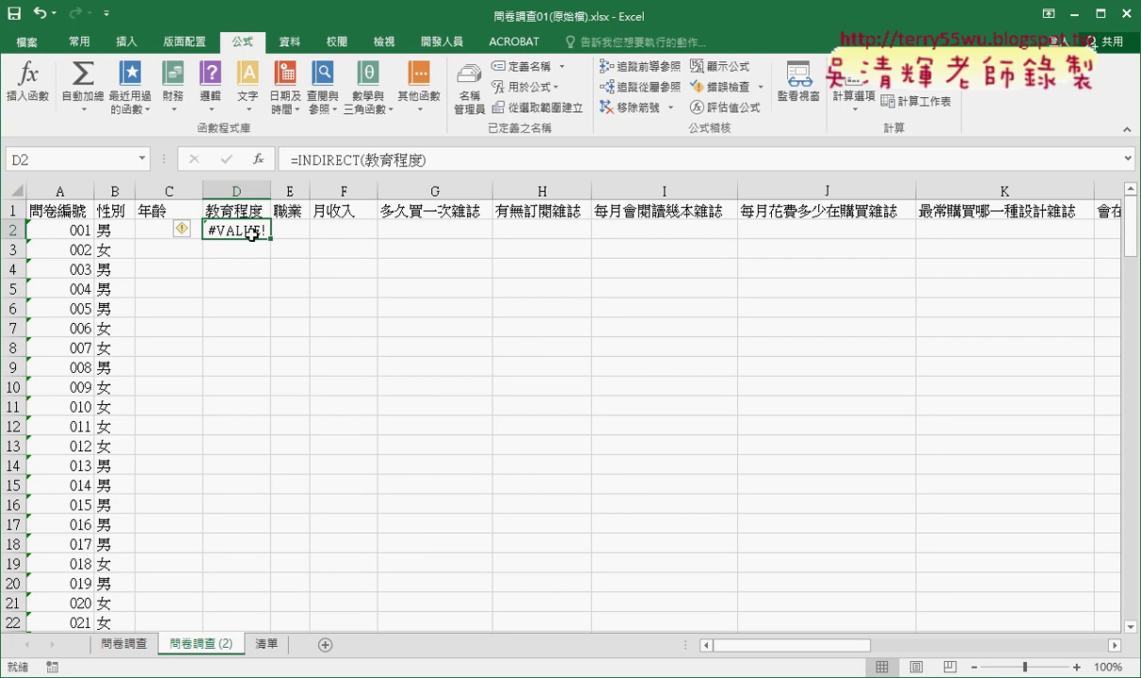
key(Delete)
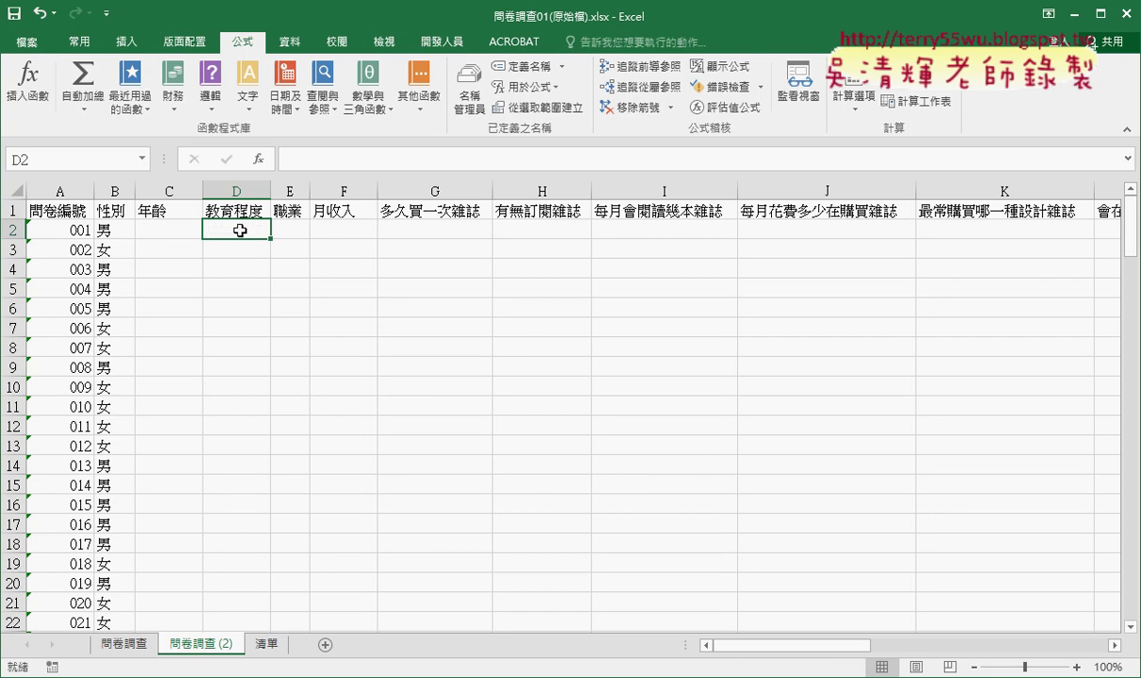
Select D2:E5 and compare it with the 清單 education table.
mouse_move(240, 231)
mouse_down()
mouse_move(276, 295)
mouse_move(276, 282)
mouse_up()
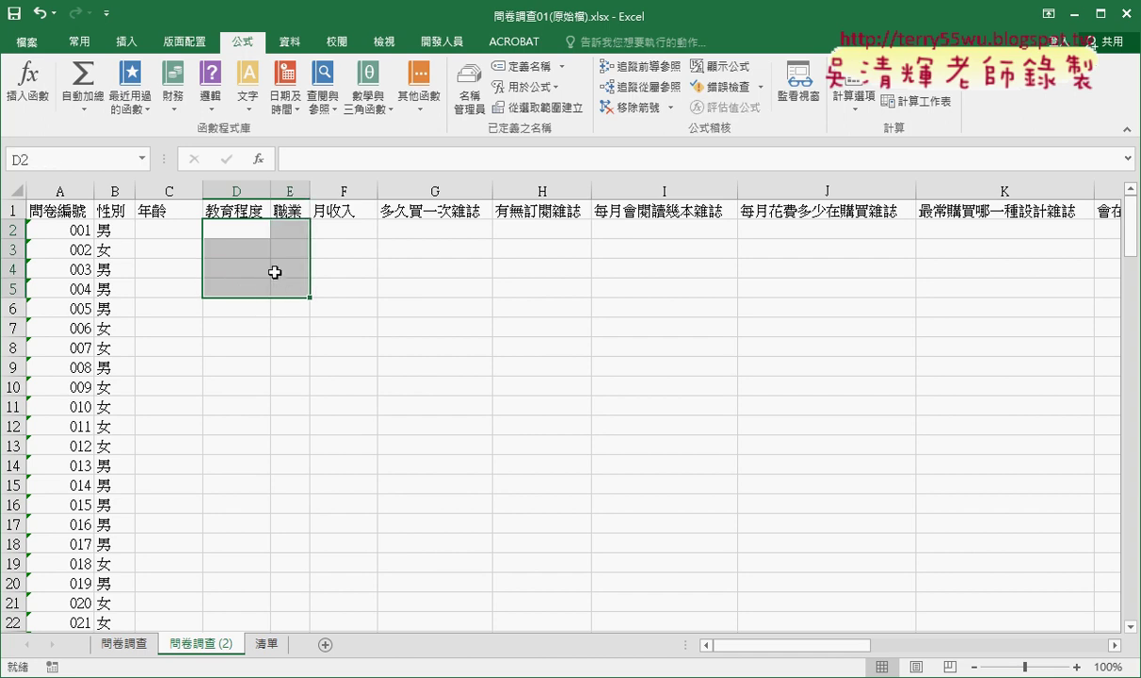
click(269, 647)
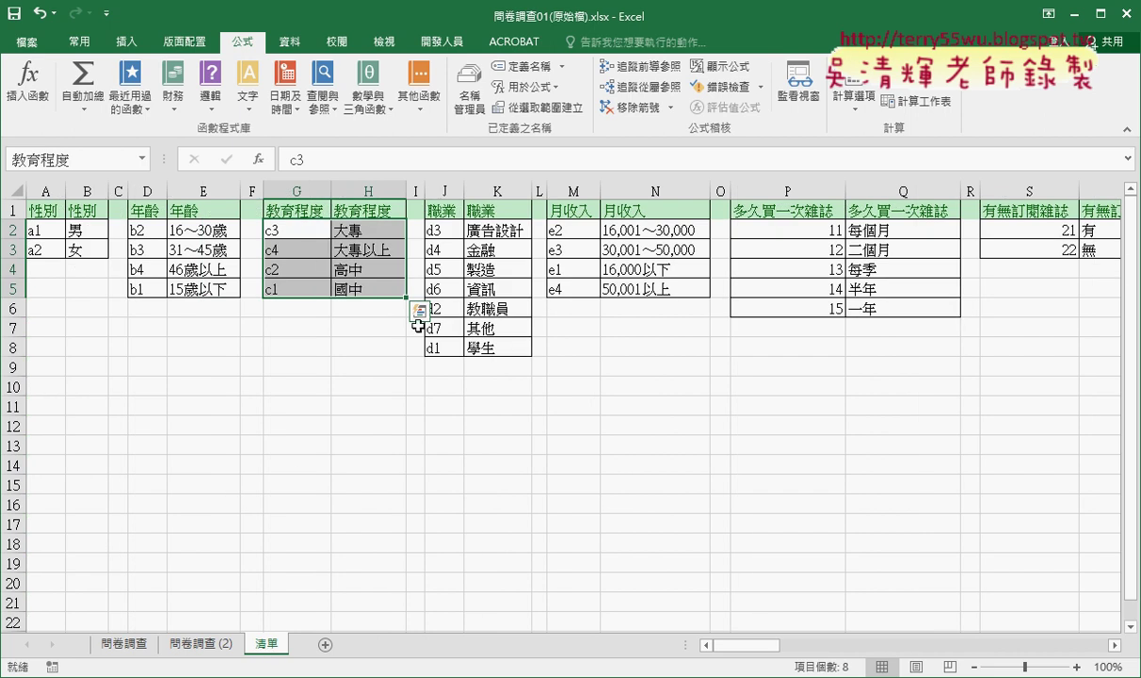
click(193, 644)
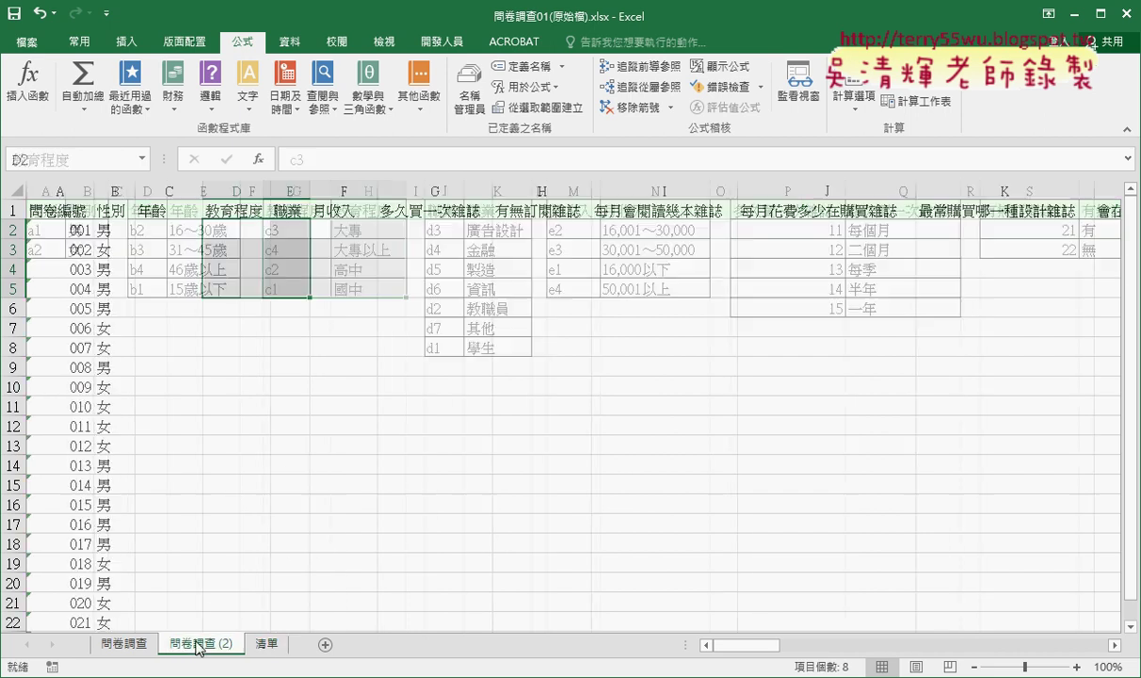
click(268, 646)
click(214, 645)
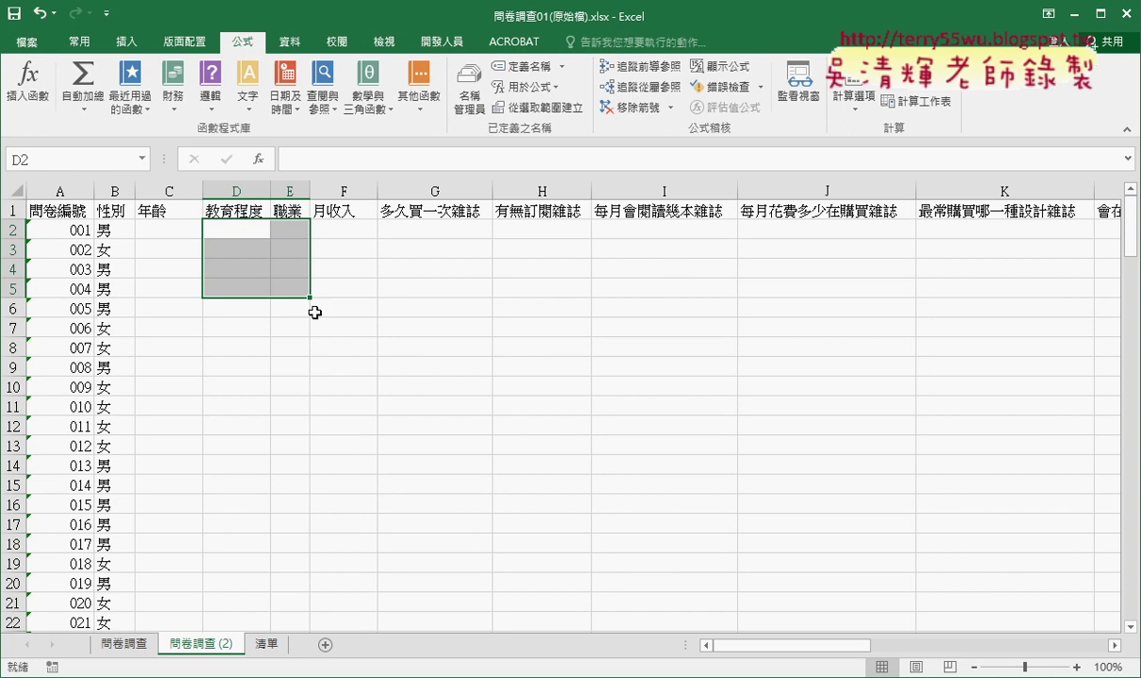
Put =INDIRECT(教育程度) into D2 using the pasted 教育程度 name.
click(257, 159)
drag(753, 350, 753, 369)
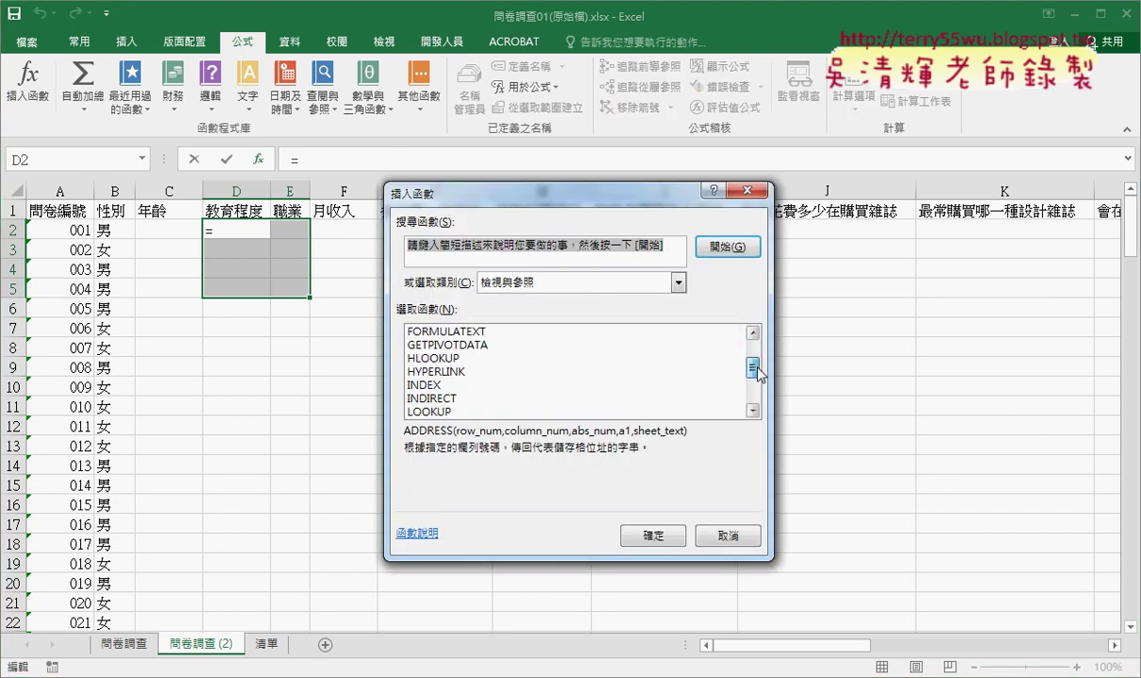
double_click(443, 398)
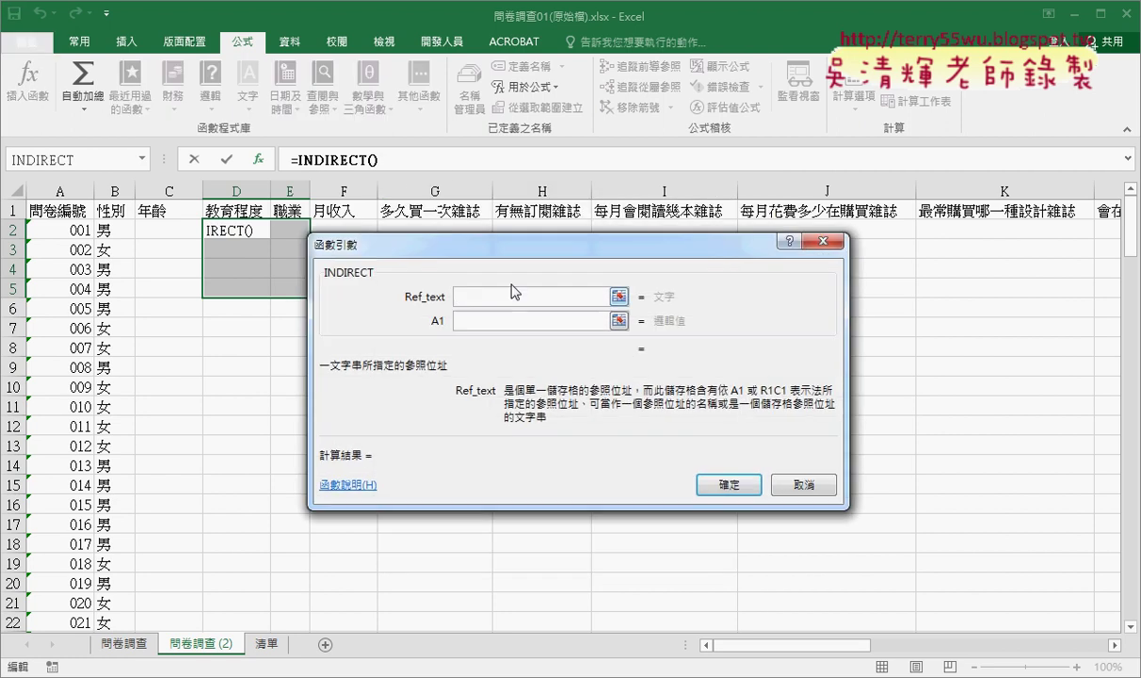
mouse_move(518, 313)
mouse_down()
mouse_move(555, 252)
mouse_move(586, 256)
mouse_up()
key(F3)
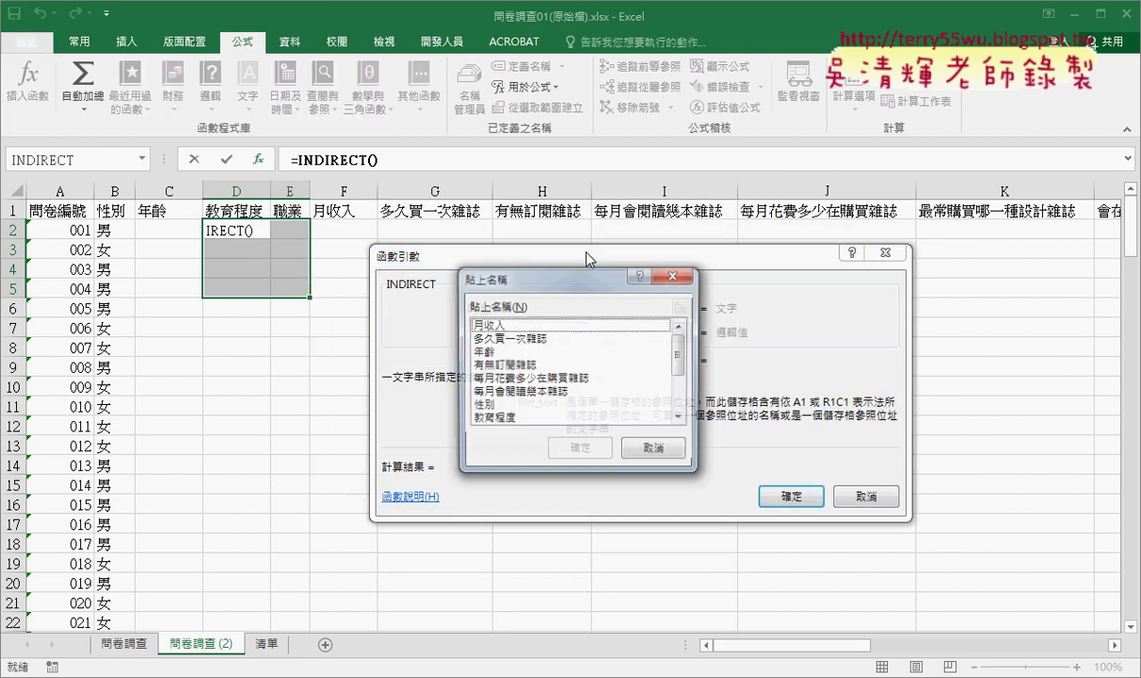
drag(679, 358, 679, 380)
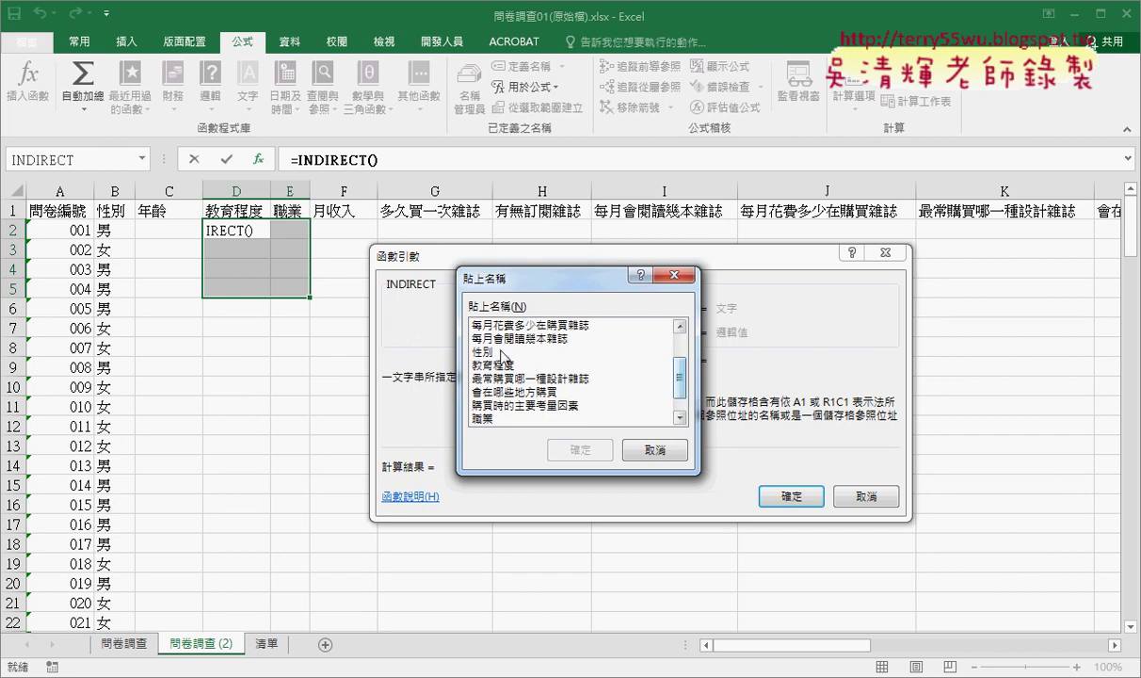
double_click(499, 365)
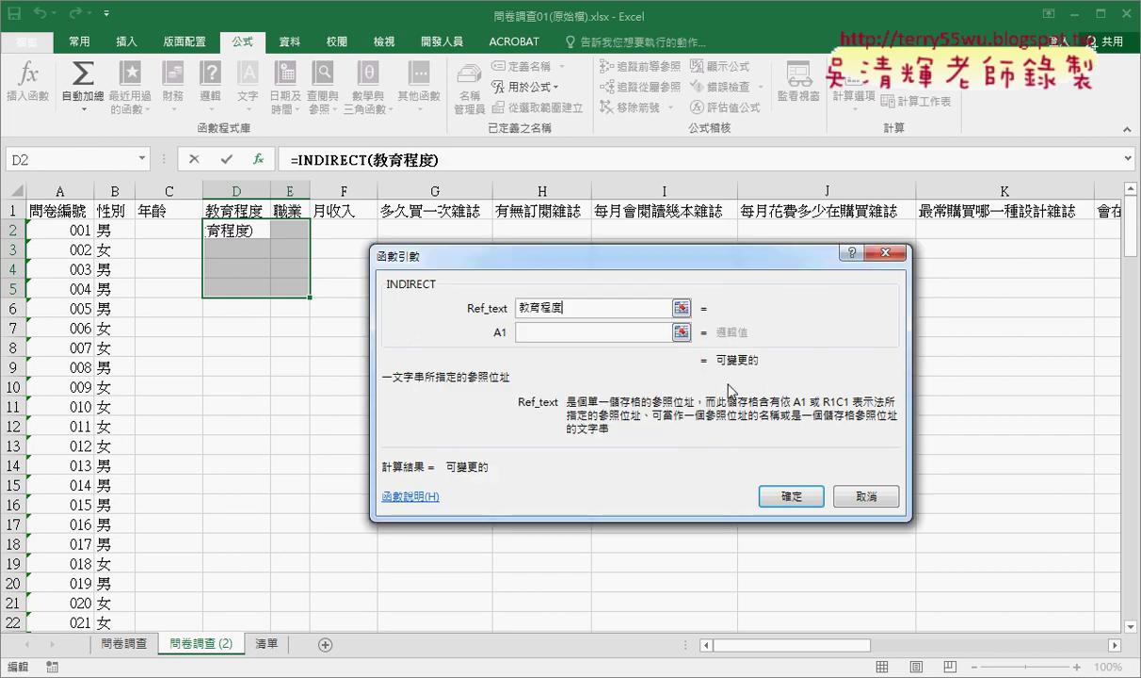
click(792, 496)
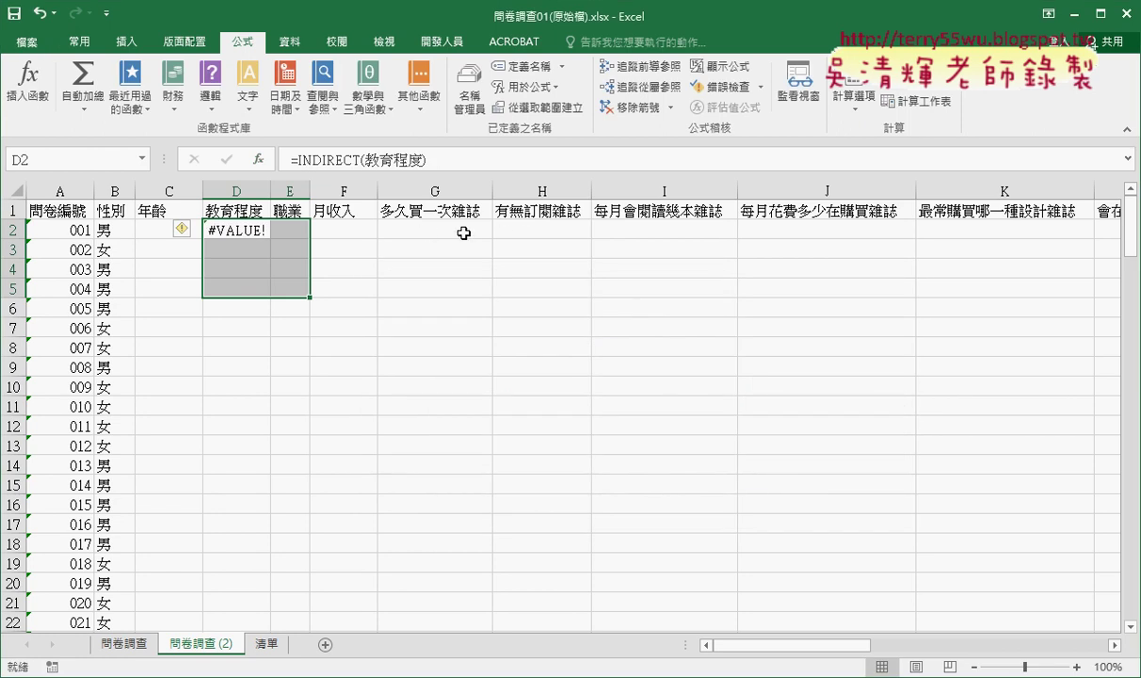
Array-enter INDIRECT over D2:E5 to list education codes and labels, then remove the 教育程度 argument.
click(441, 160)
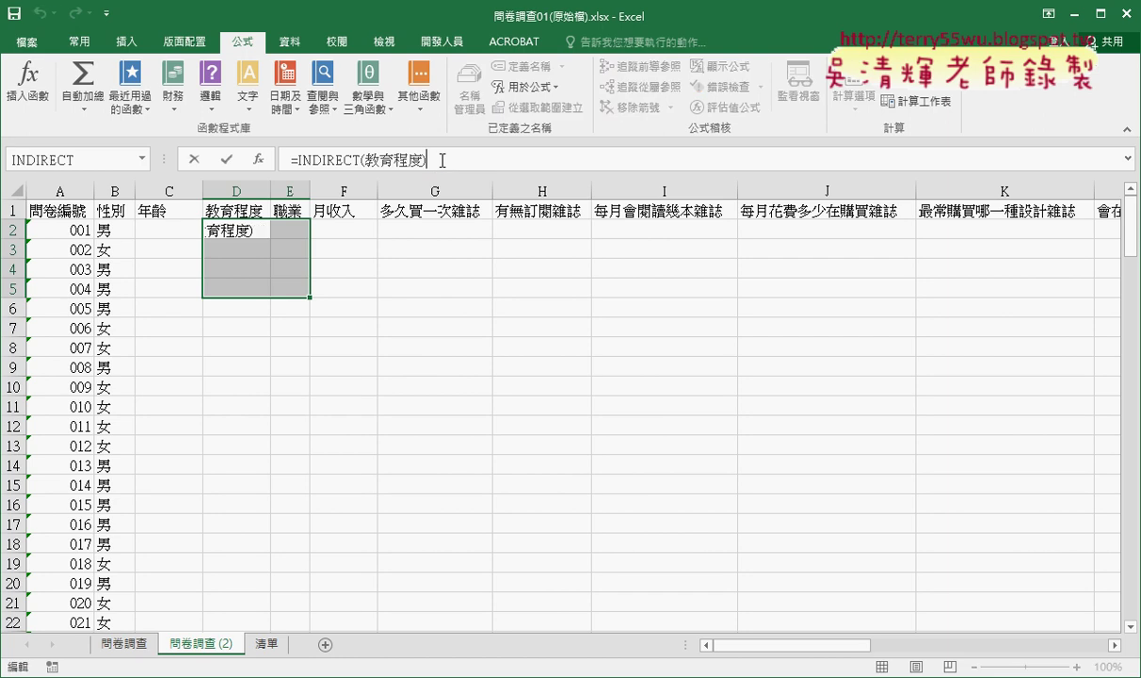
key(ctrl+shift+Return)
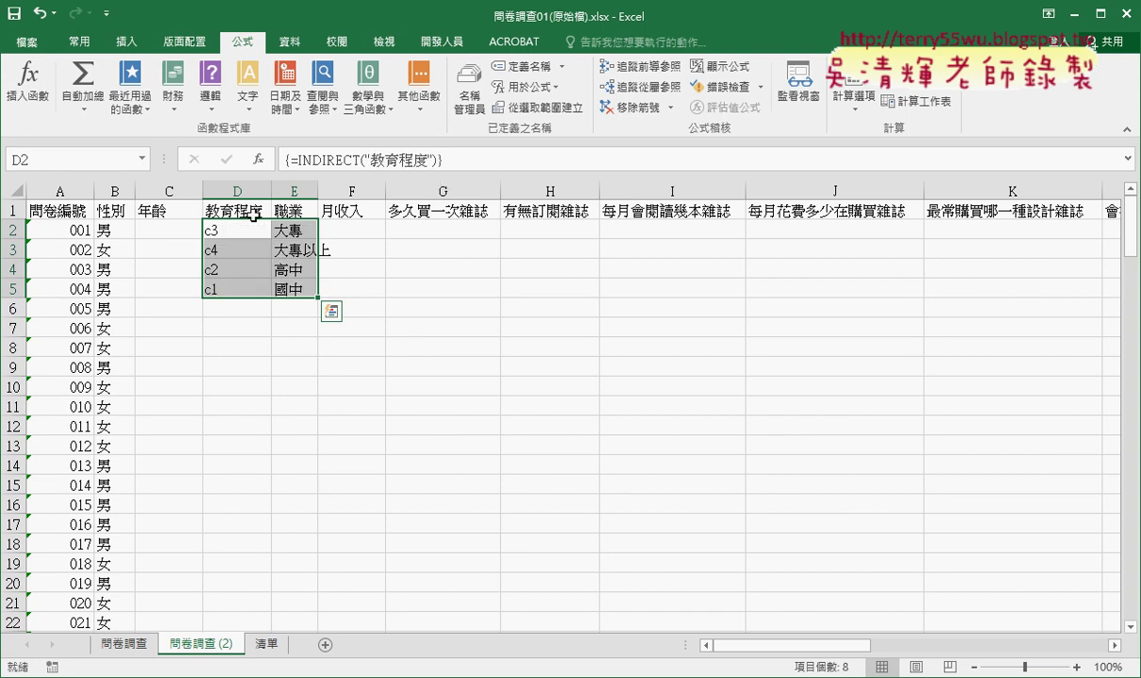
drag(366, 160, 434, 160)
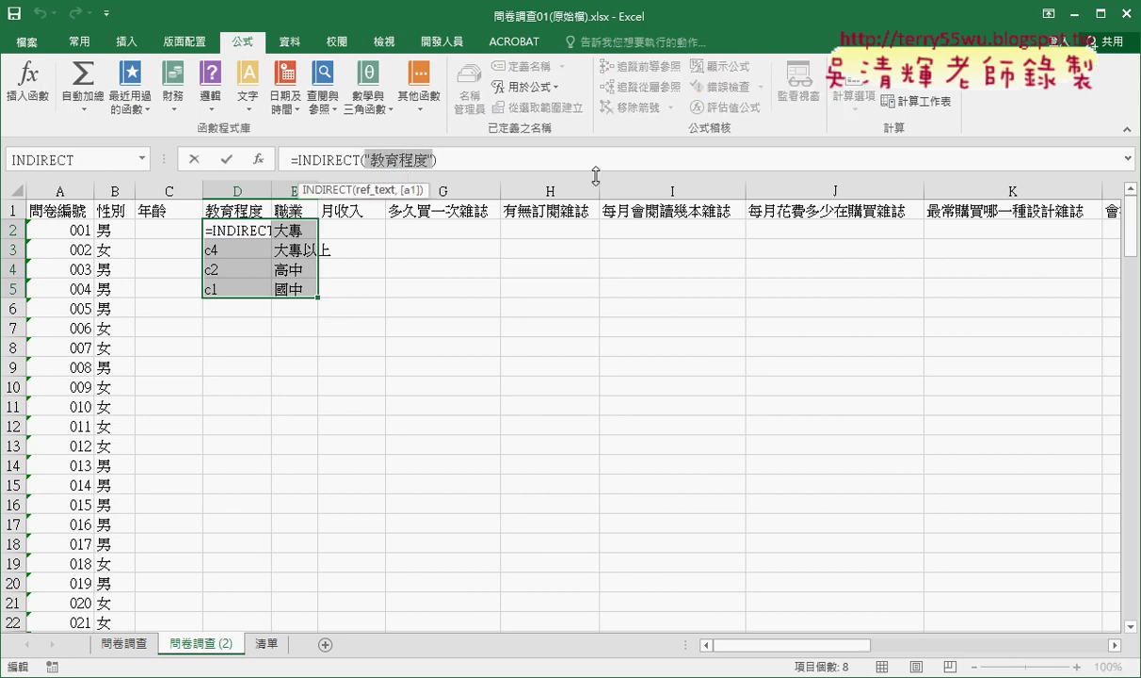
key(Delete)
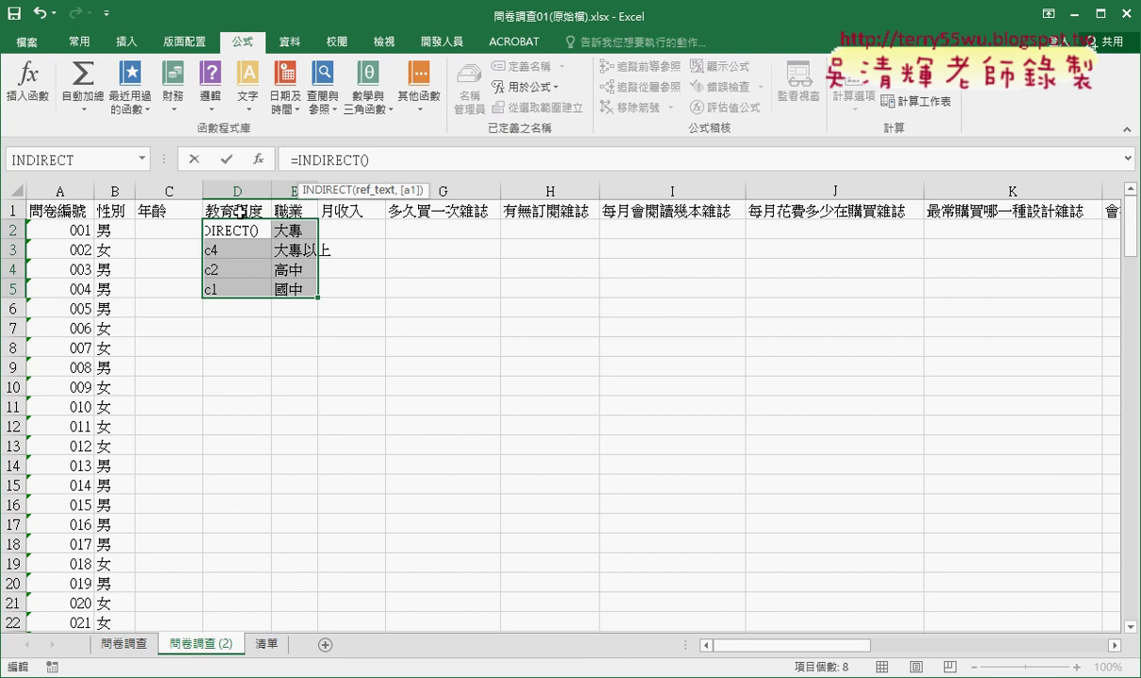
Array-enter =INDIRECT(D1) across D2:E5, review the results, then clear D2:E5.
click(241, 211)
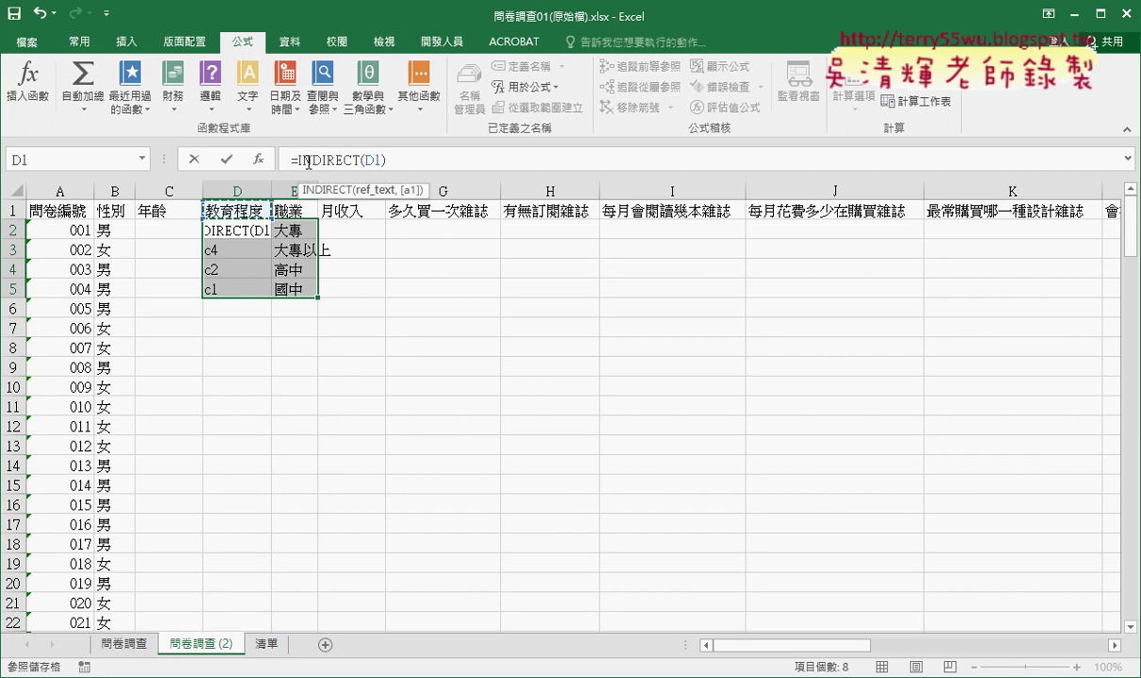
key(ctrl+shift+Return)
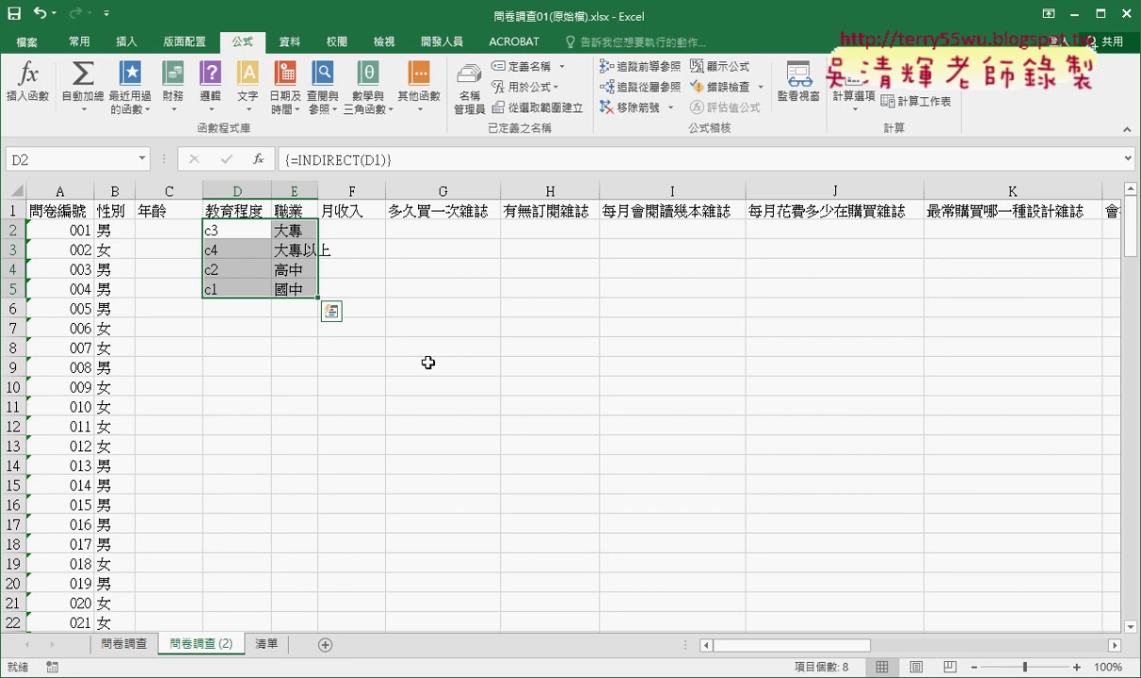
key(Delete)
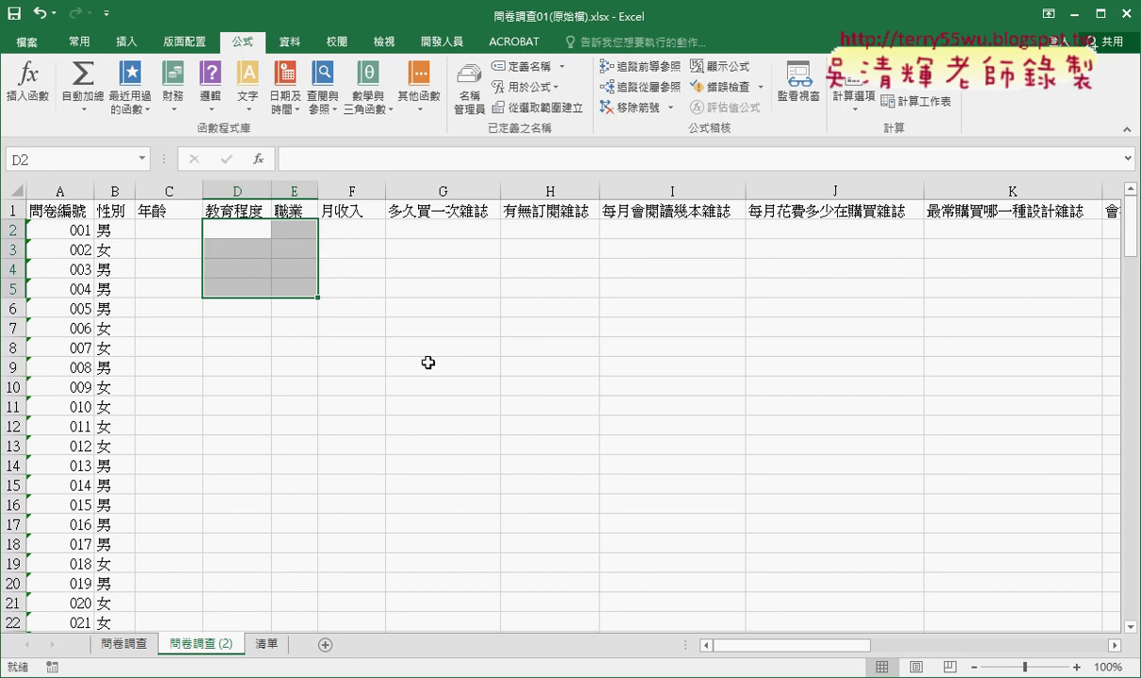
Delete 性別 from the Table_array argument of B2's VLOOKUP.
click(116, 227)
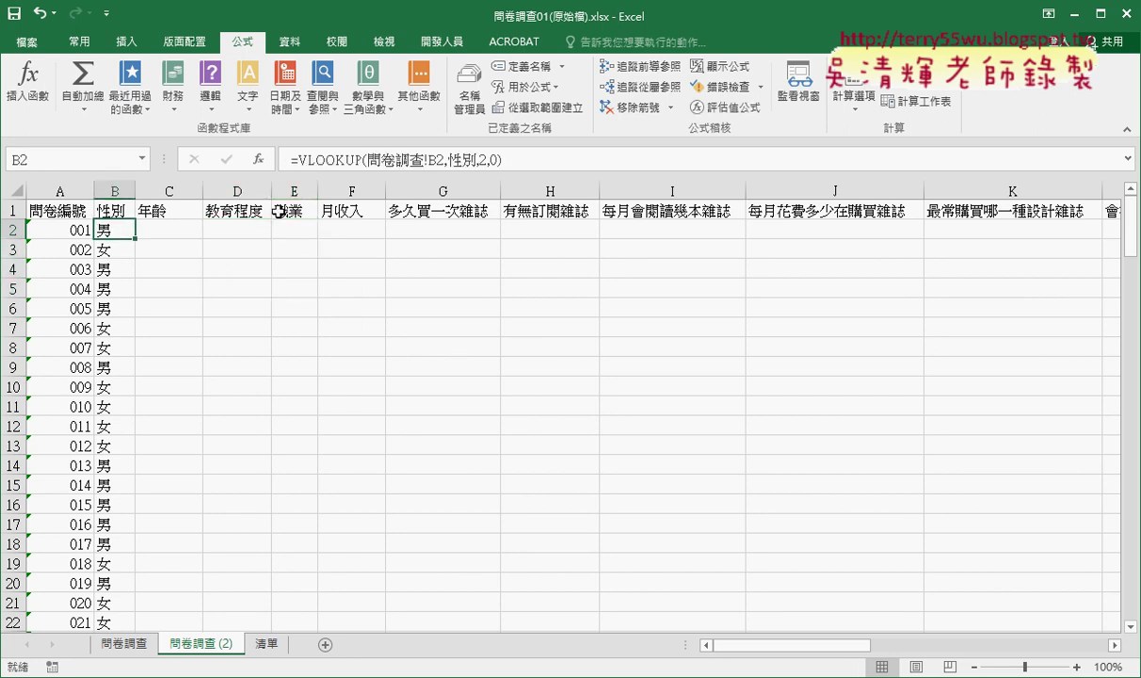
click(338, 162)
click(258, 160)
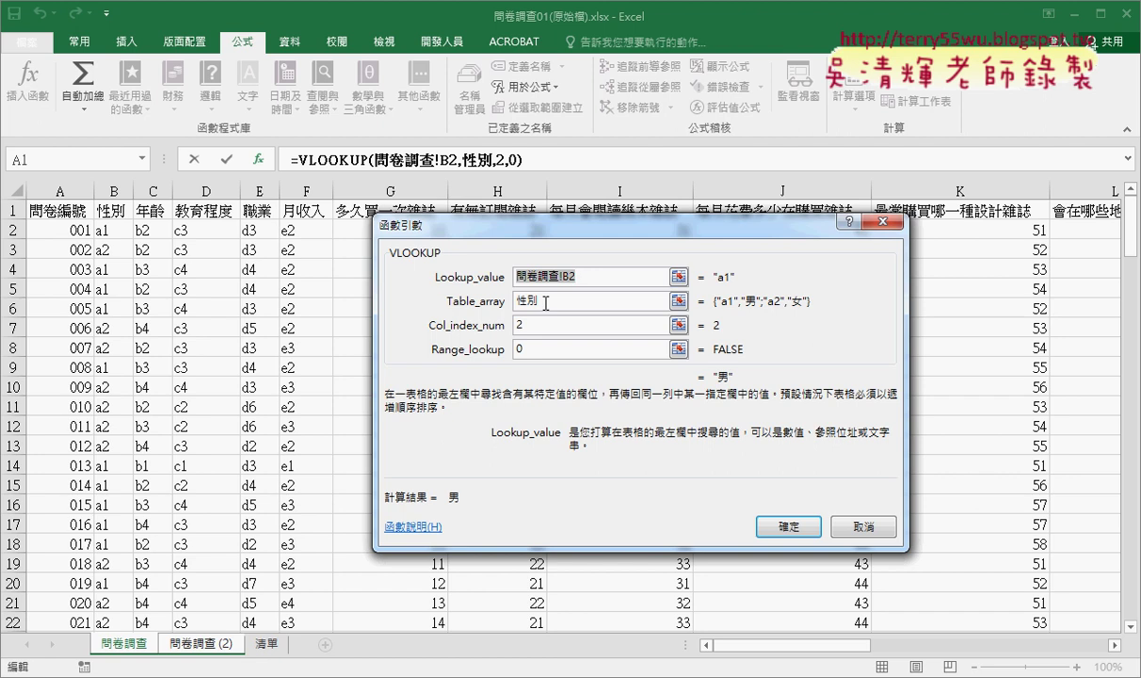
click(546, 302)
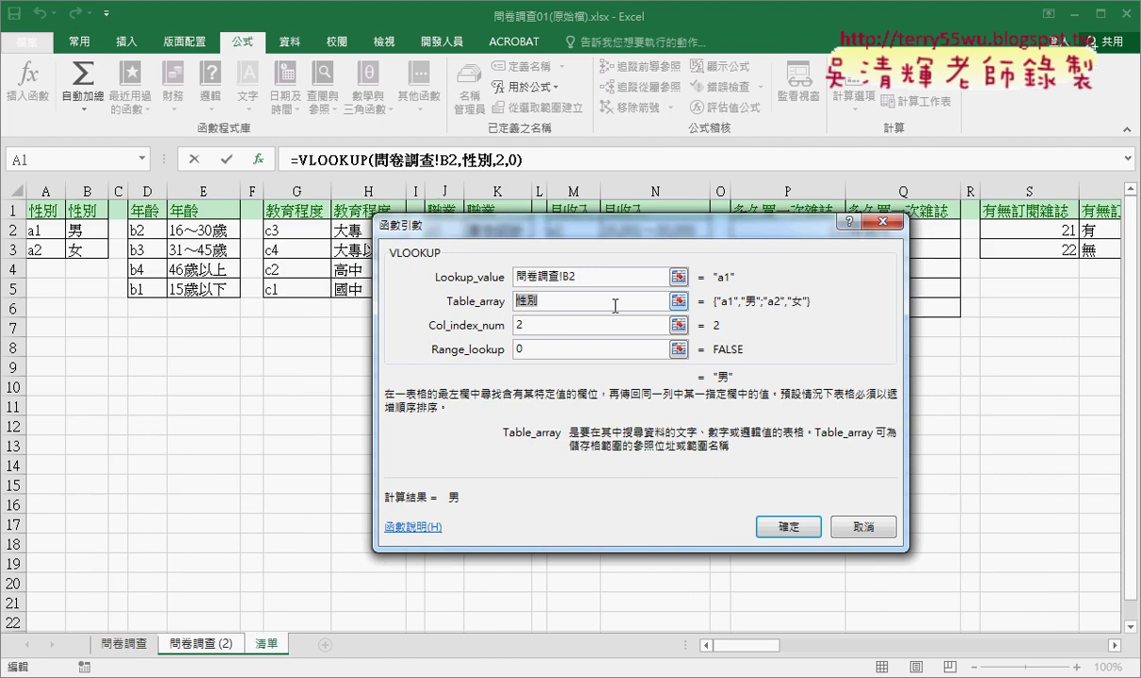
key(Delete)
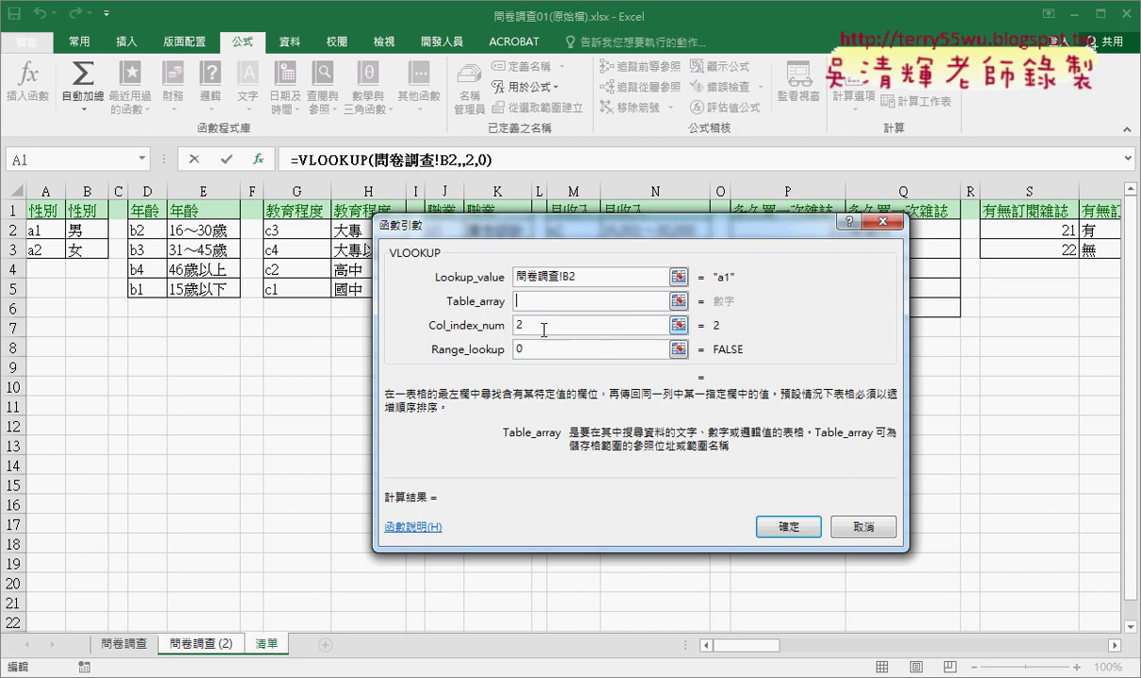
click(516, 324)
click(539, 302)
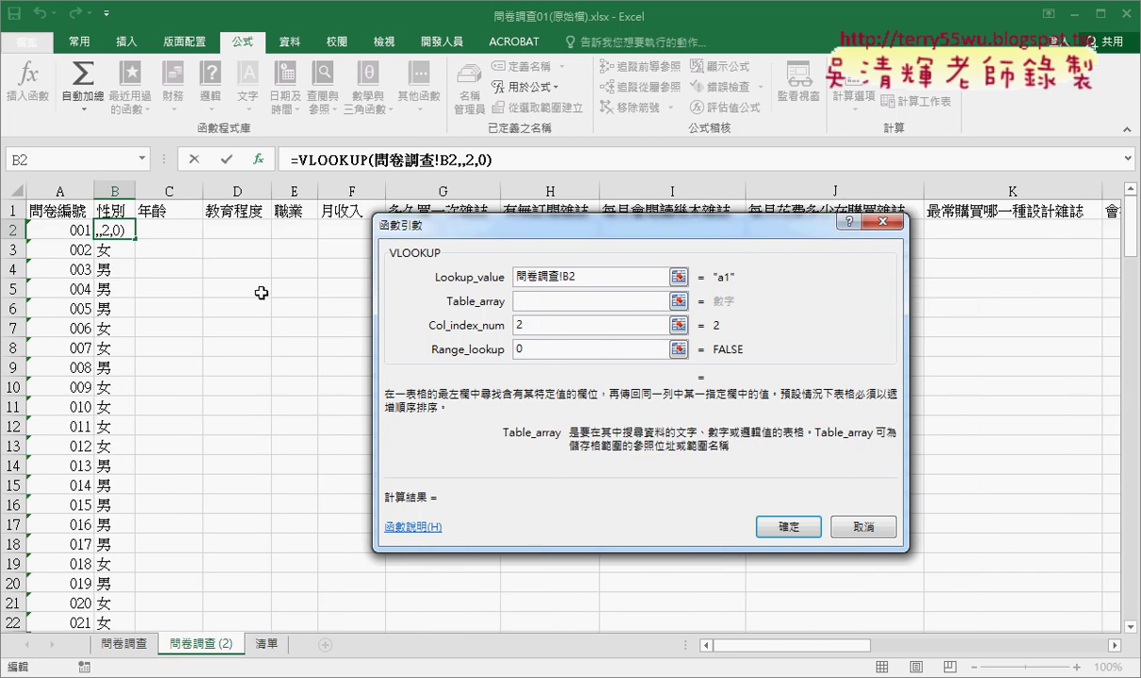
Try B1 and a typed 'indirrect' in the table argument, then leave it empty.
click(110, 210)
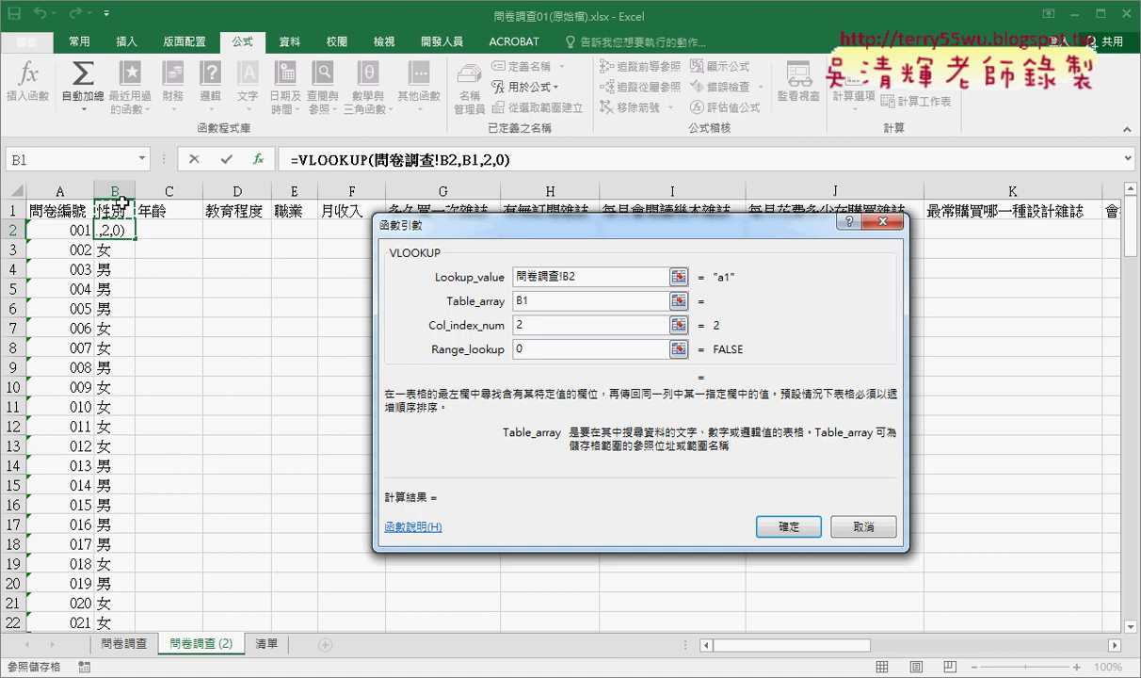
double_click(515, 302)
key(BackSpace)
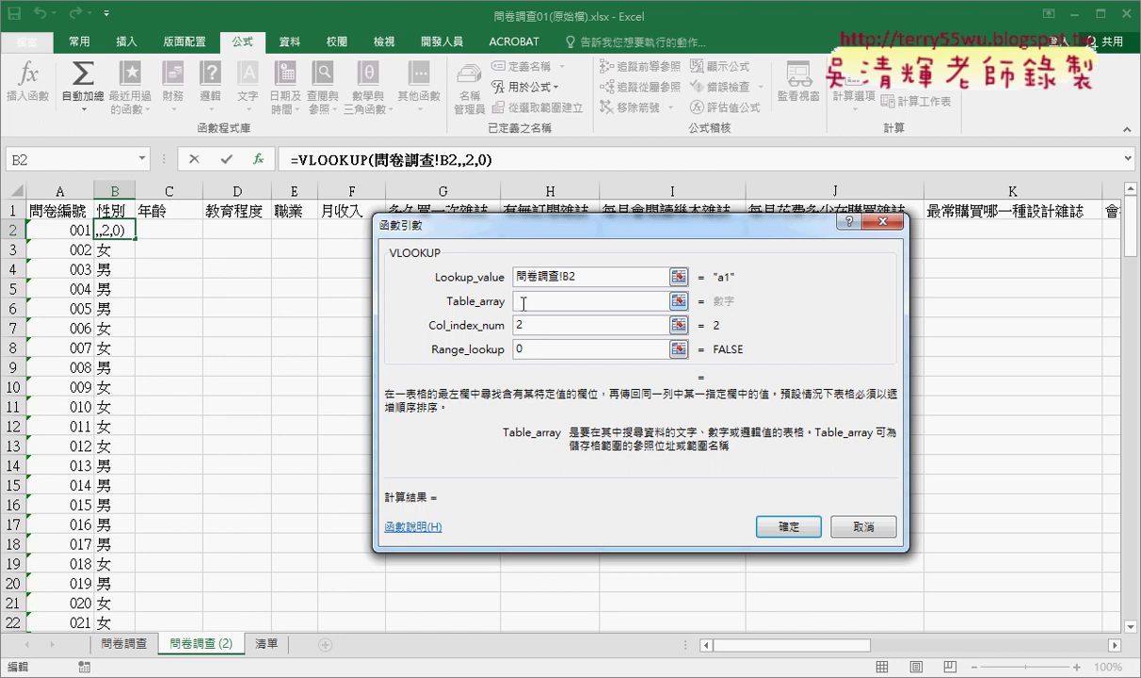
text(in)
text(dir)
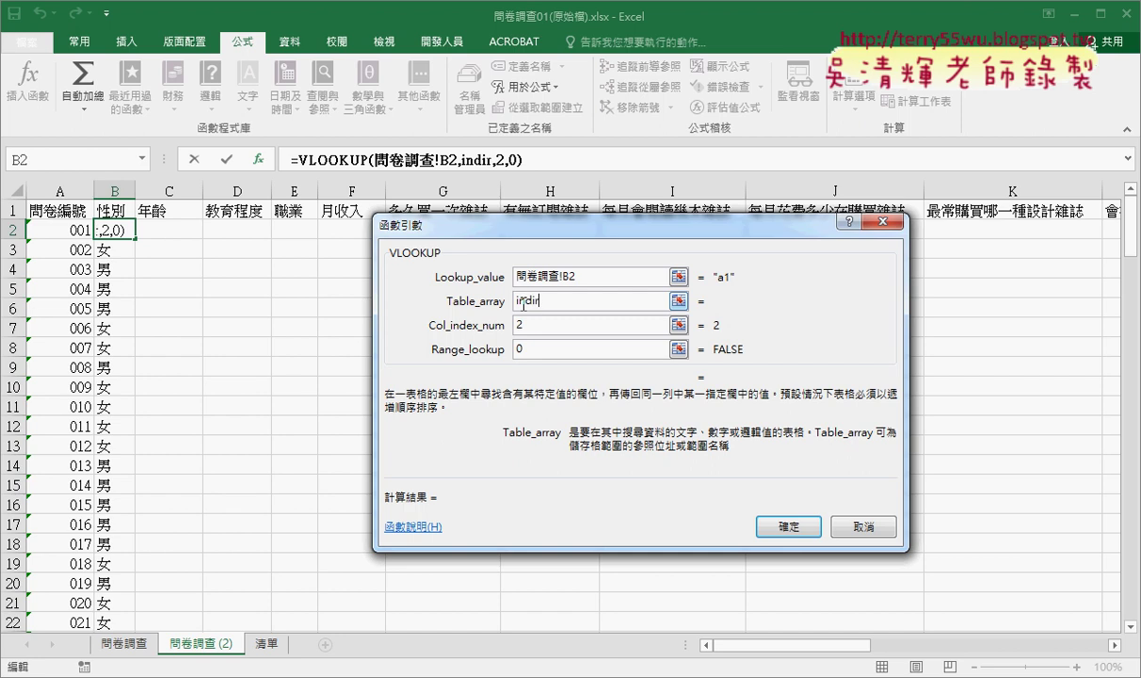
text(rect)
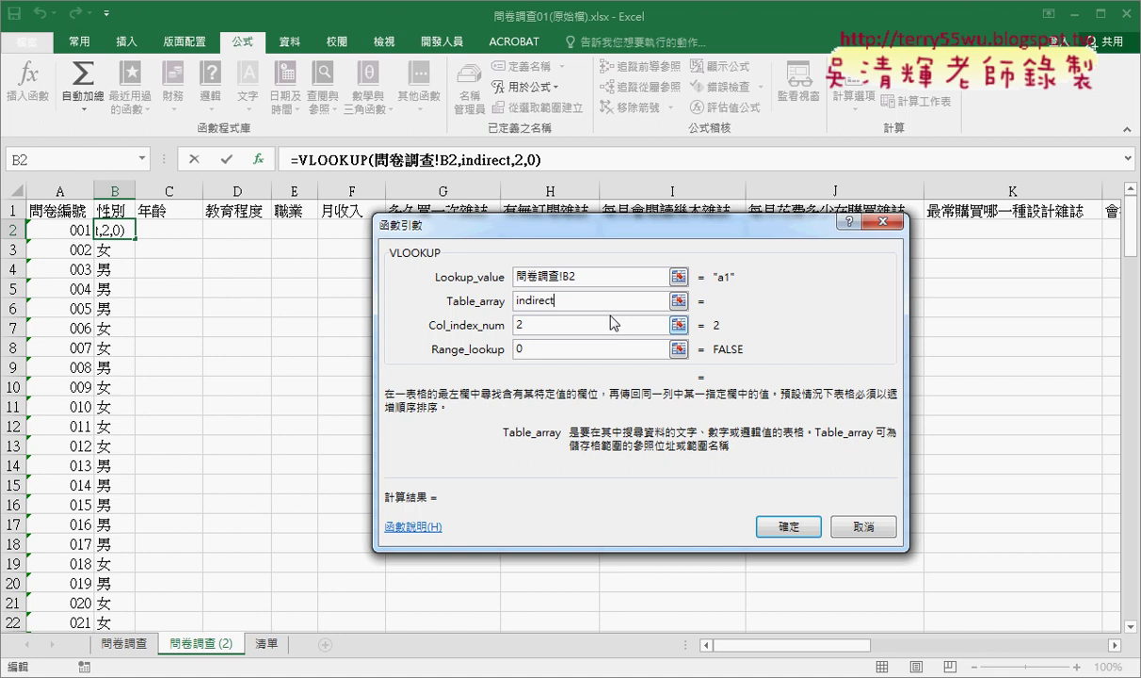
key(BackSpace)
key(BackSpace)
key(BackSpace)
key(BackSpace)
key(BackSpace)
key(BackSpace)
key(BackSpace)
key(BackSpace)
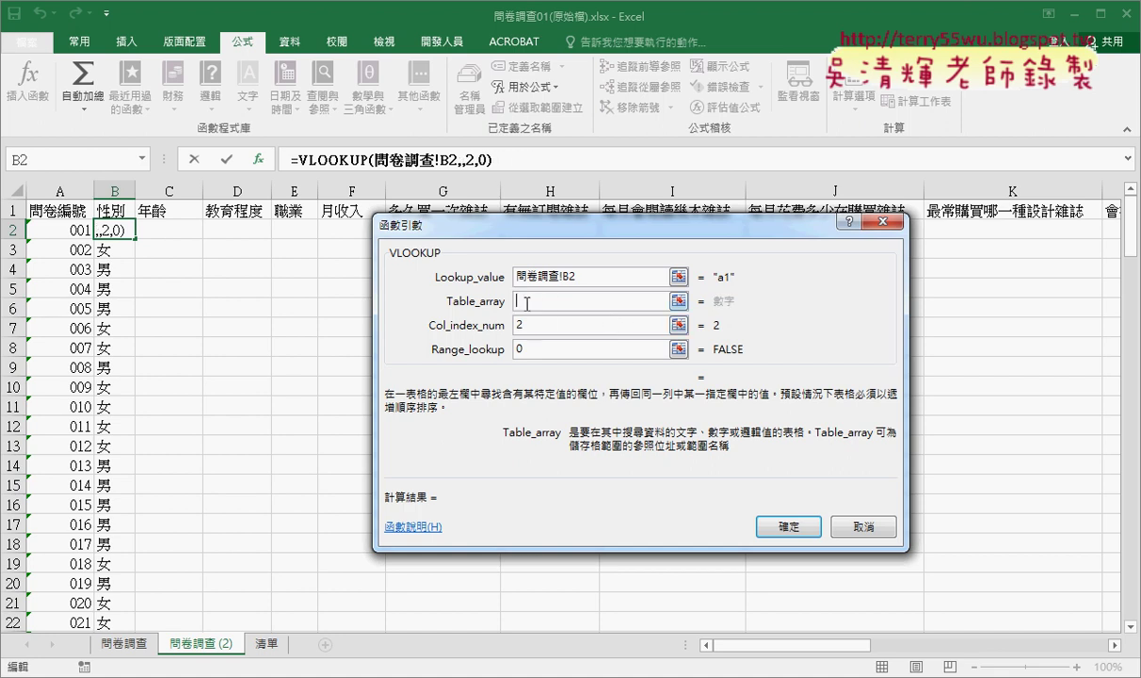
click(143, 160)
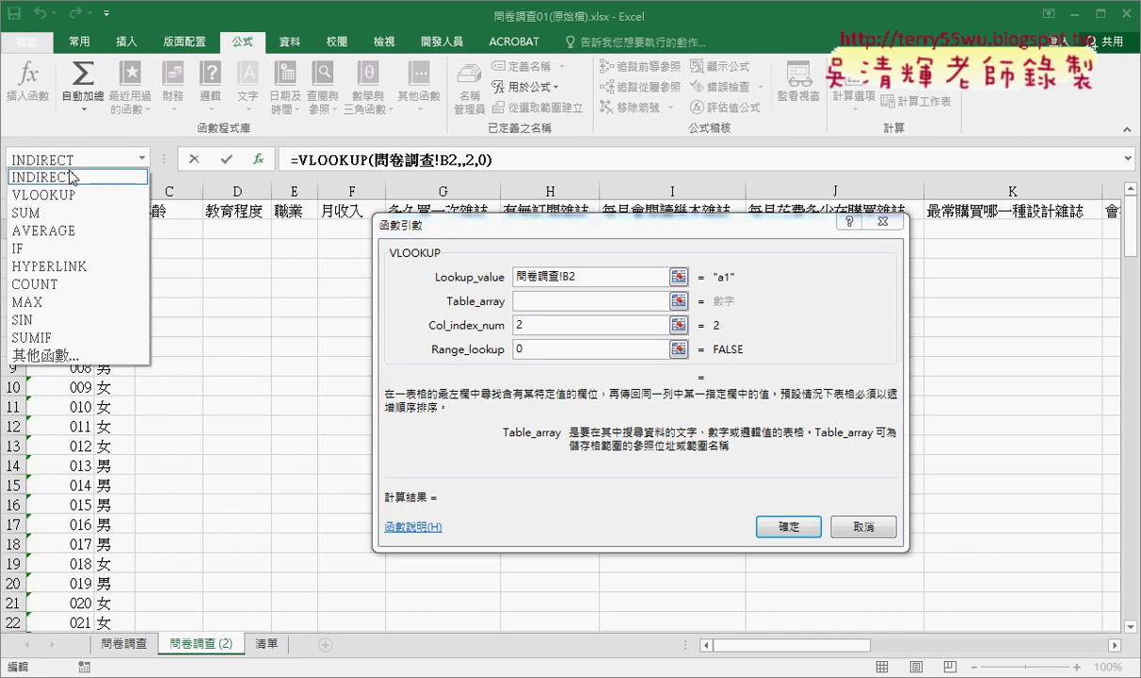
Nest INDIRECT from the Lookup & Reference category into VLOOKUP's table argument.
click(64, 356)
click(569, 295)
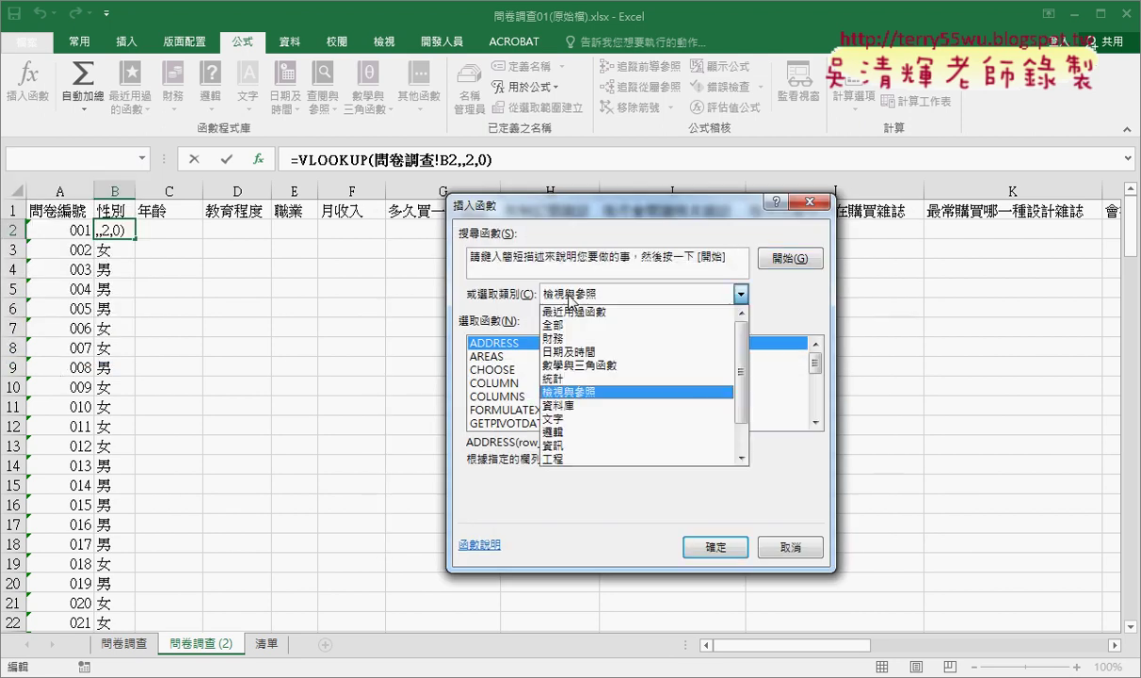
click(564, 390)
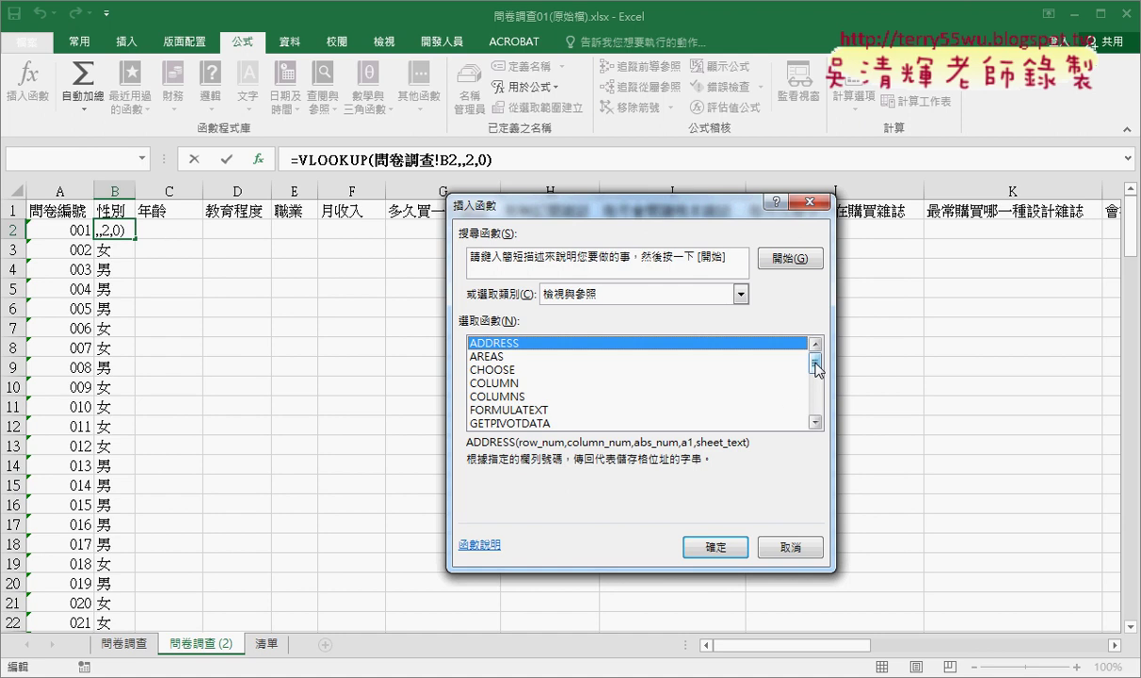
drag(816, 366, 816, 383)
double_click(507, 411)
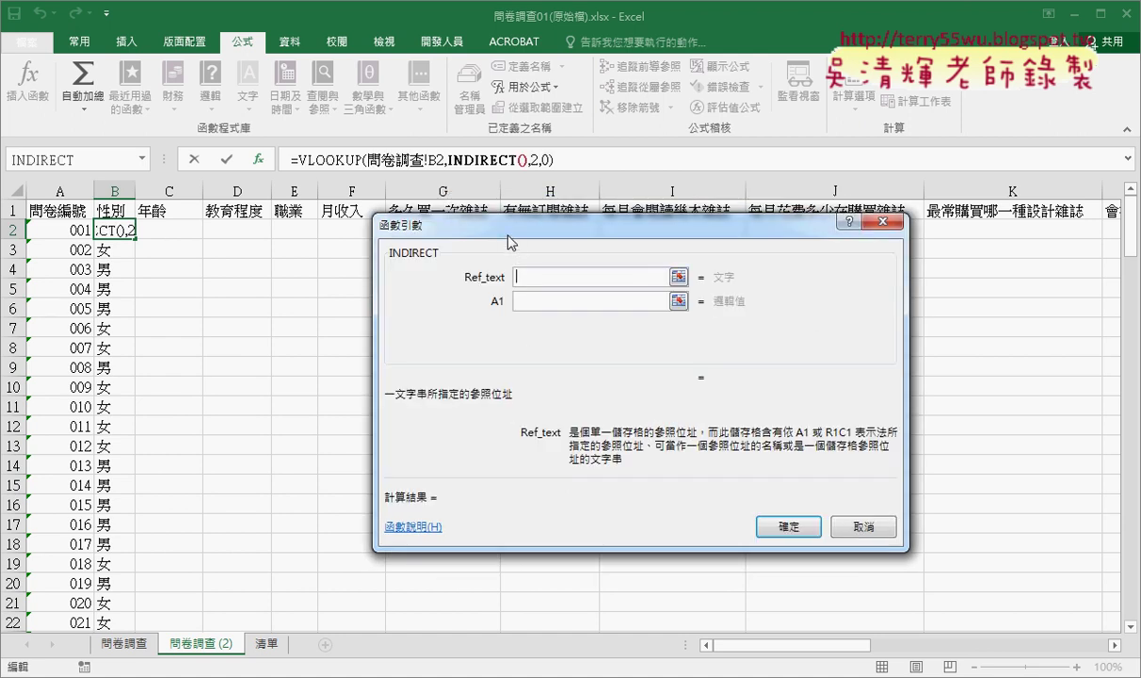
drag(482, 228, 476, 361)
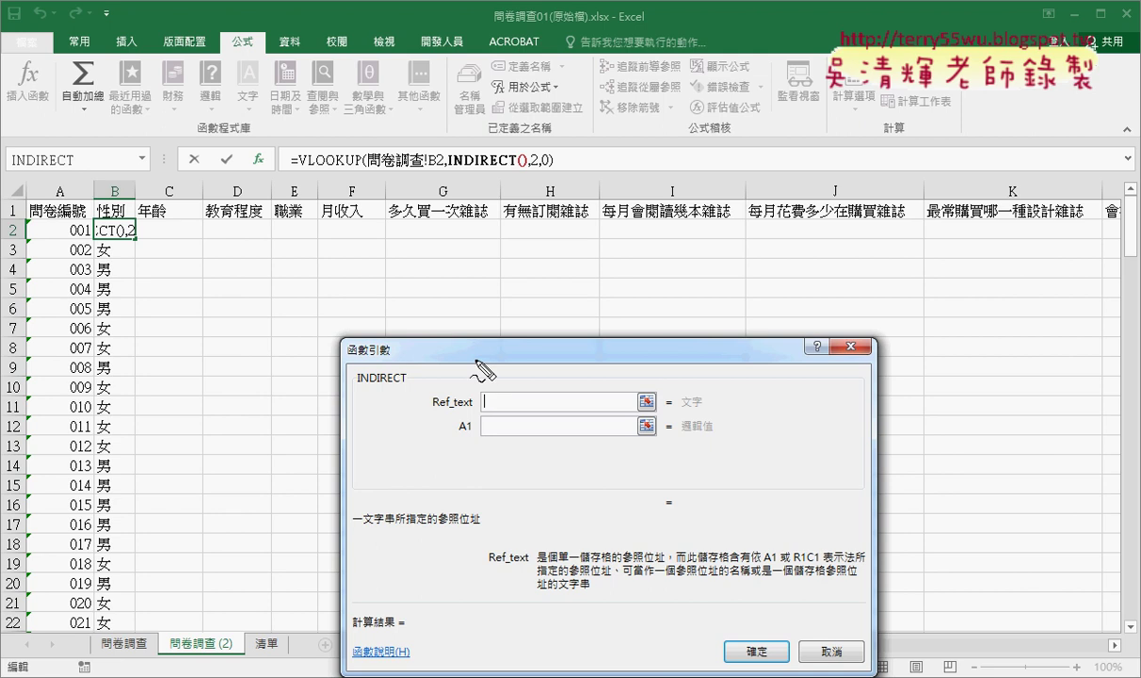
drag(448, 173, 526, 174)
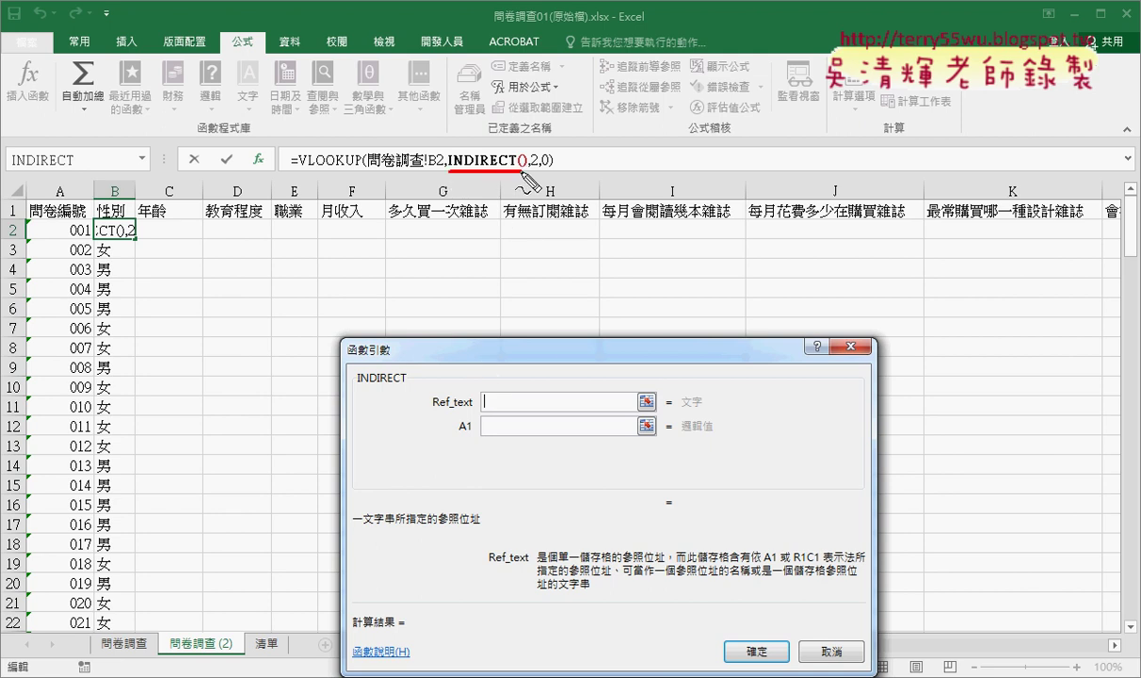
drag(508, 392, 504, 410)
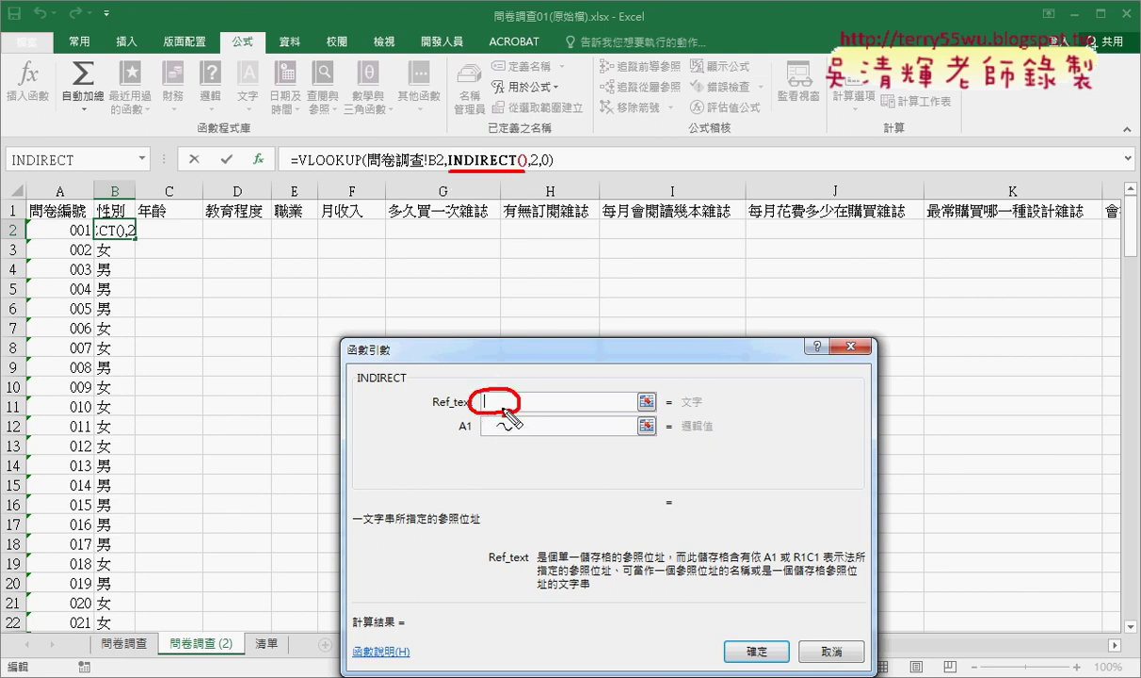
key(Escape)
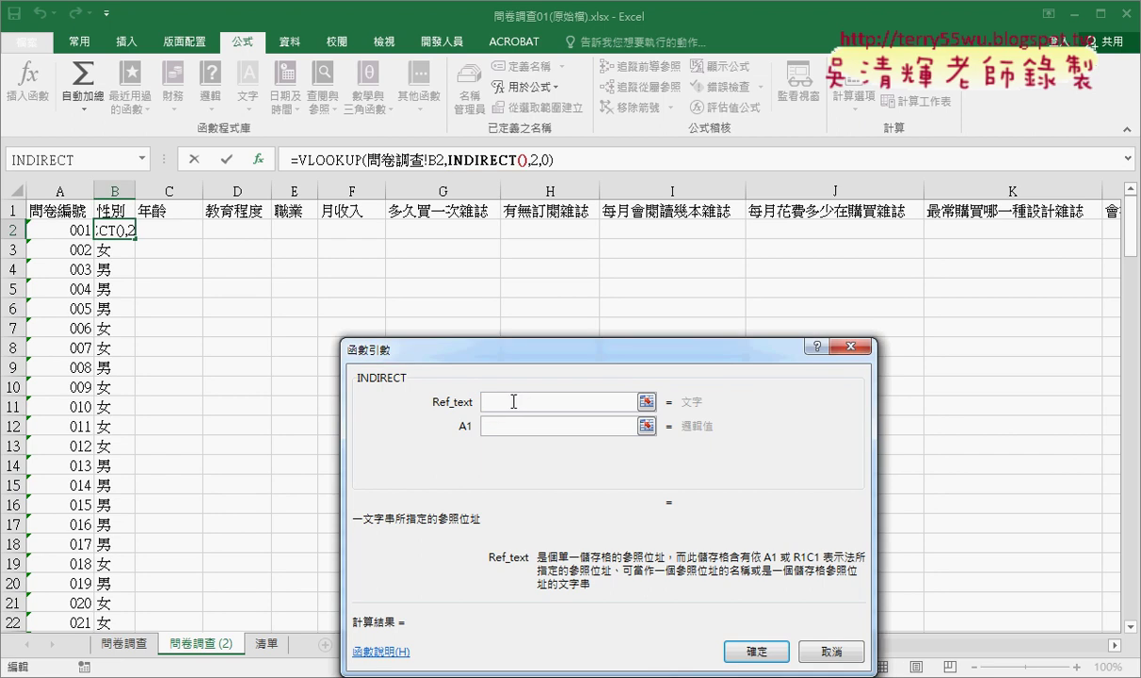
Set INDIRECT's reference to B1 and commit =VLOOKUP(問卷調查!B2,INDIRECT(B1),2,0).
click(115, 209)
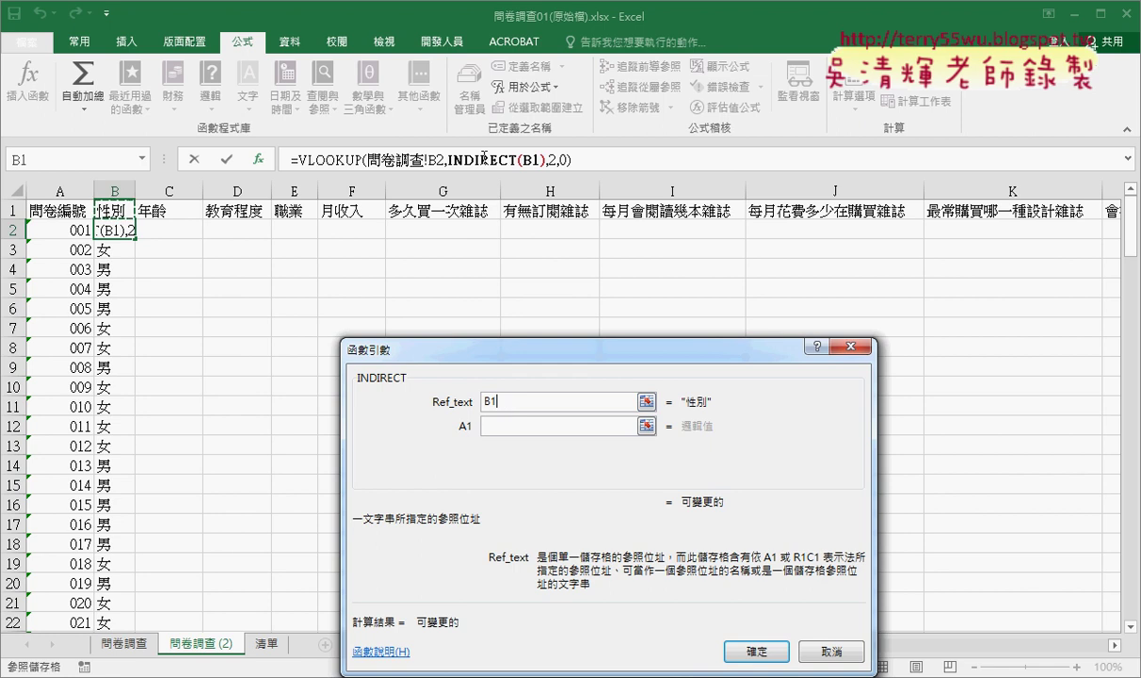
click(758, 653)
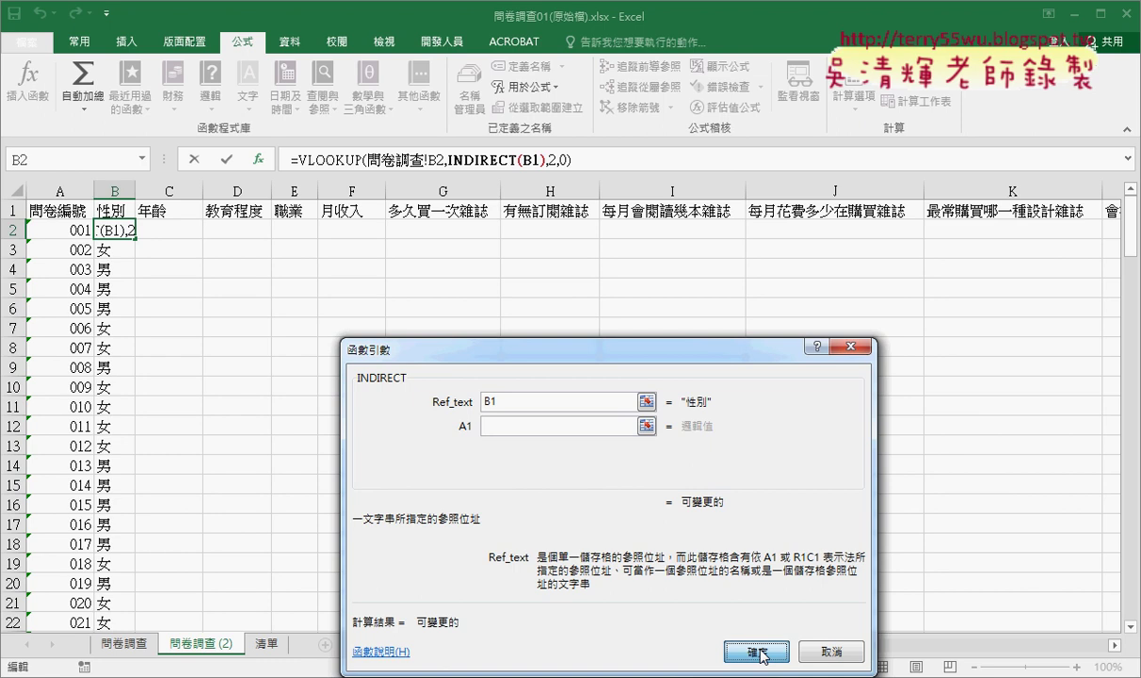
click(760, 652)
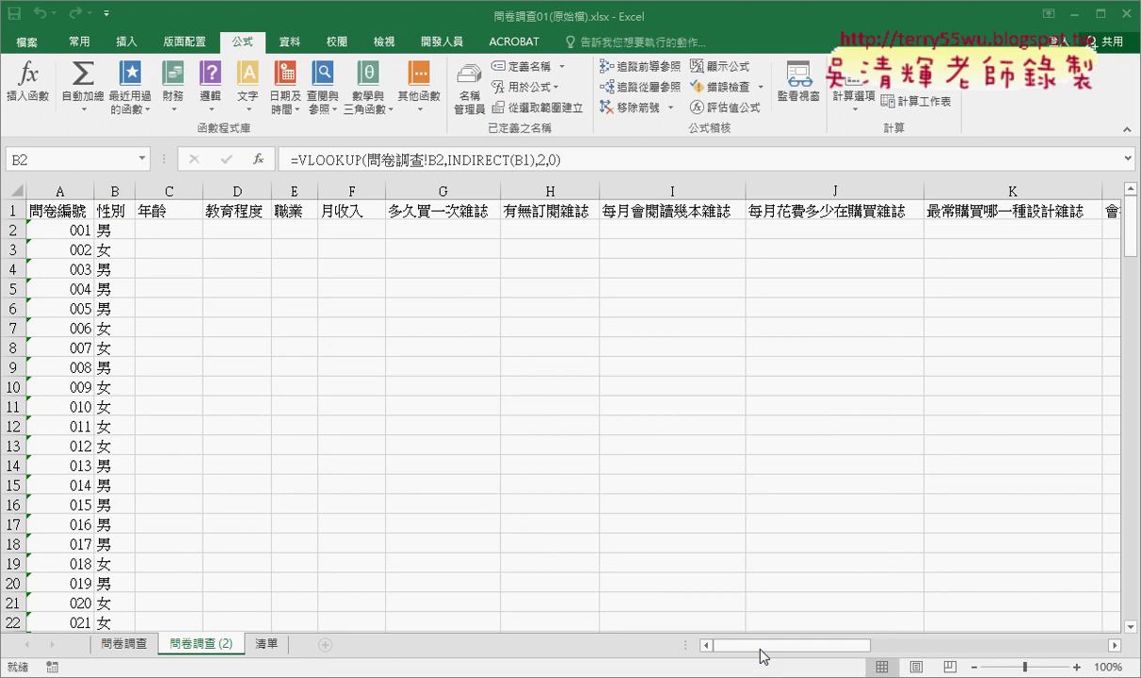
Fill B2's formula down the 性別 column, producing #REF! below, then reopen B2's formula.
click(114, 228)
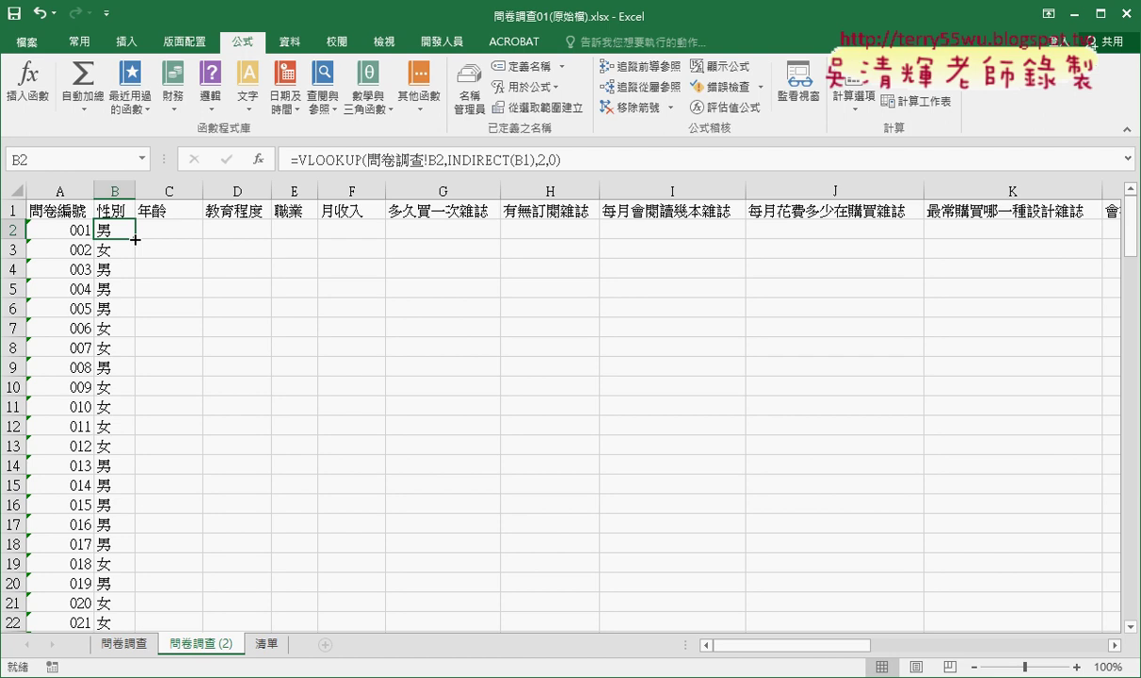
double_click(135, 241)
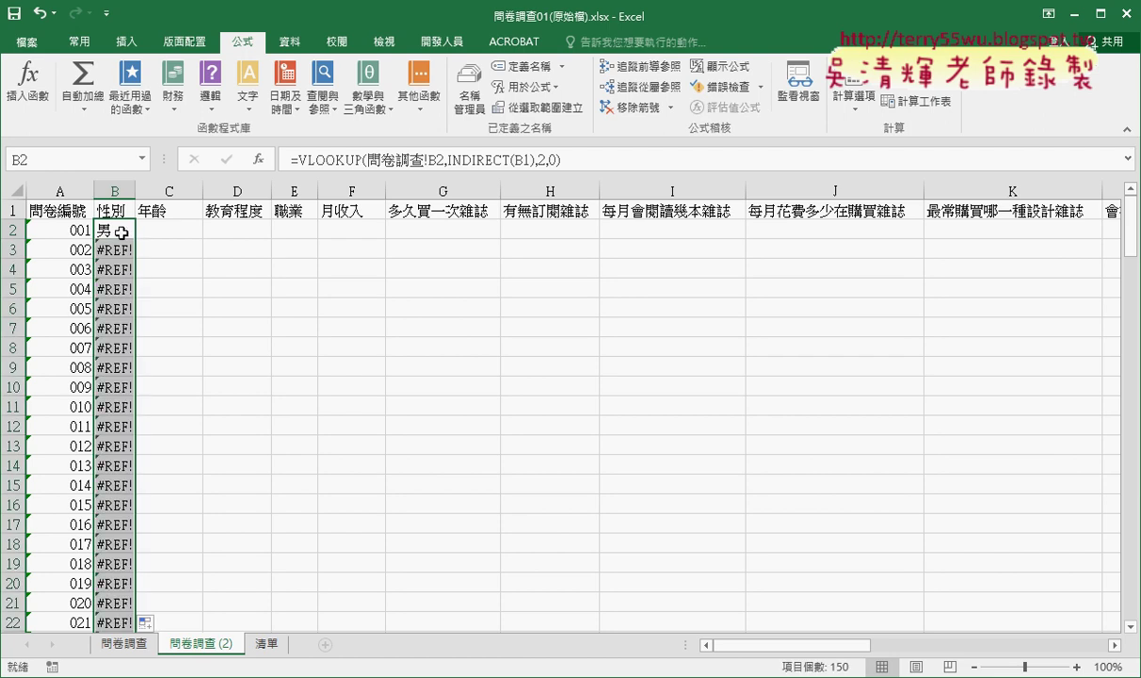
click(121, 232)
click(309, 160)
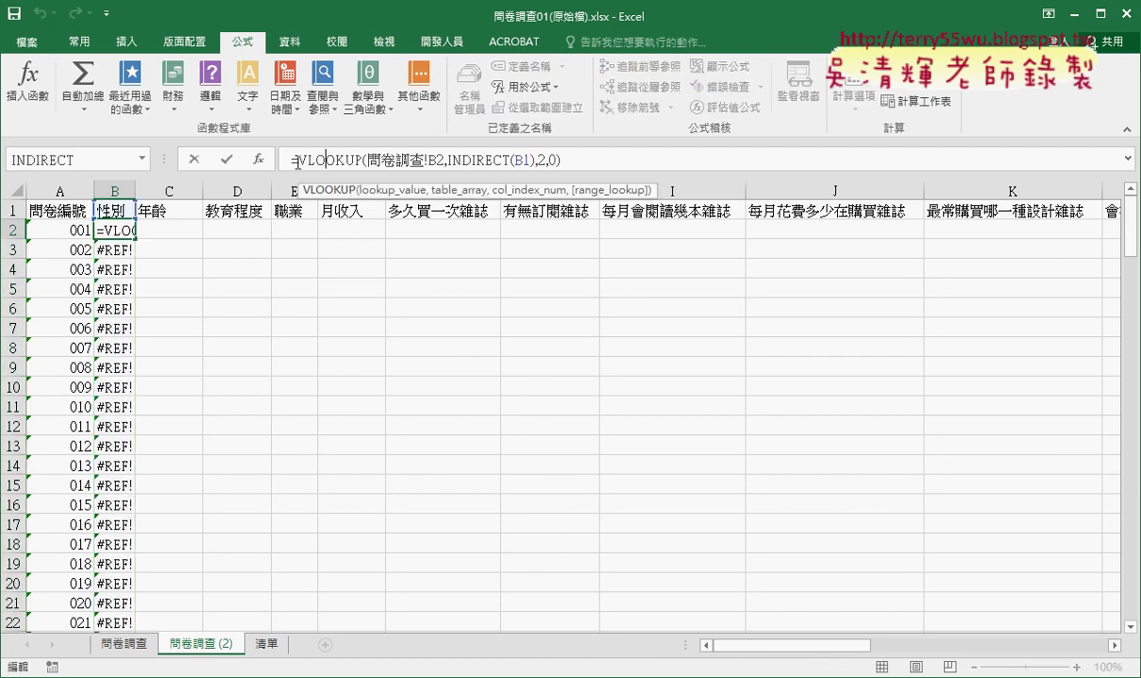
Change B2's table argument to INDIRECT(B$1) to lock the header row.
click(265, 161)
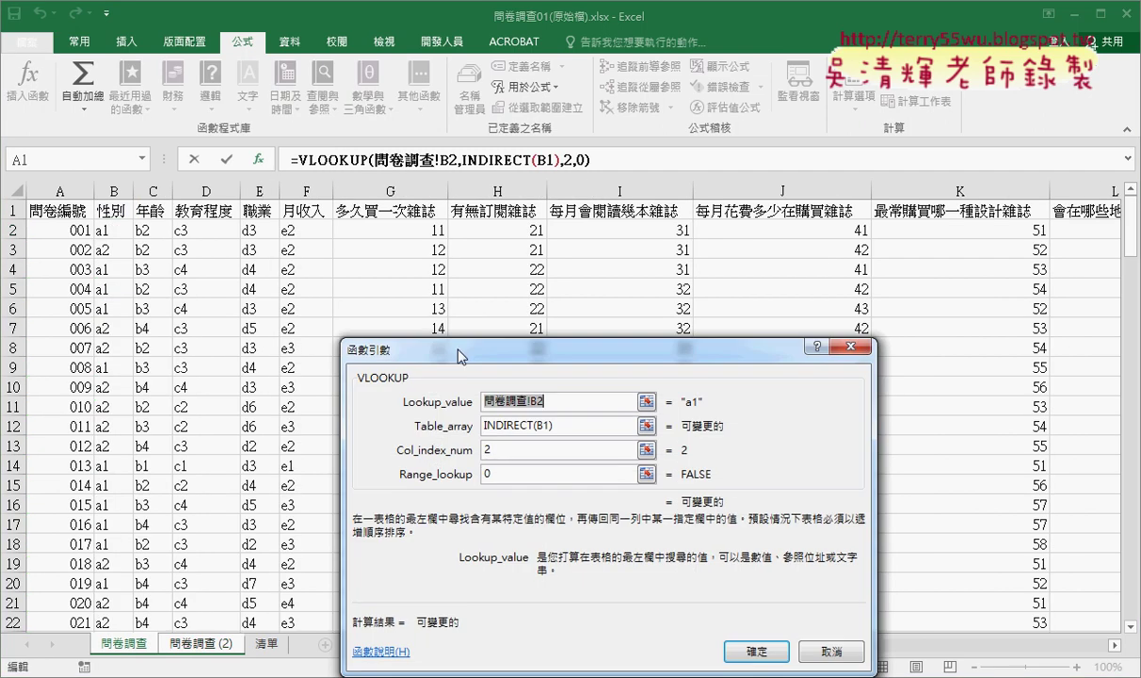
drag(433, 350, 256, 164)
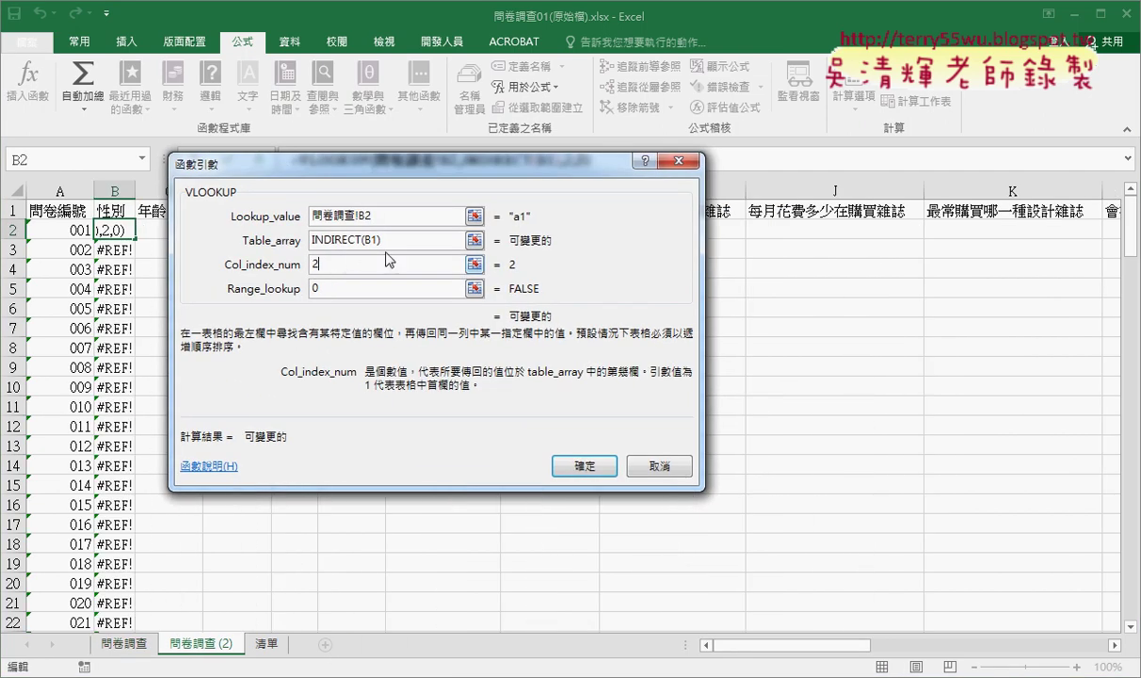
click(370, 240)
click(372, 263)
drag(367, 175, 421, 154)
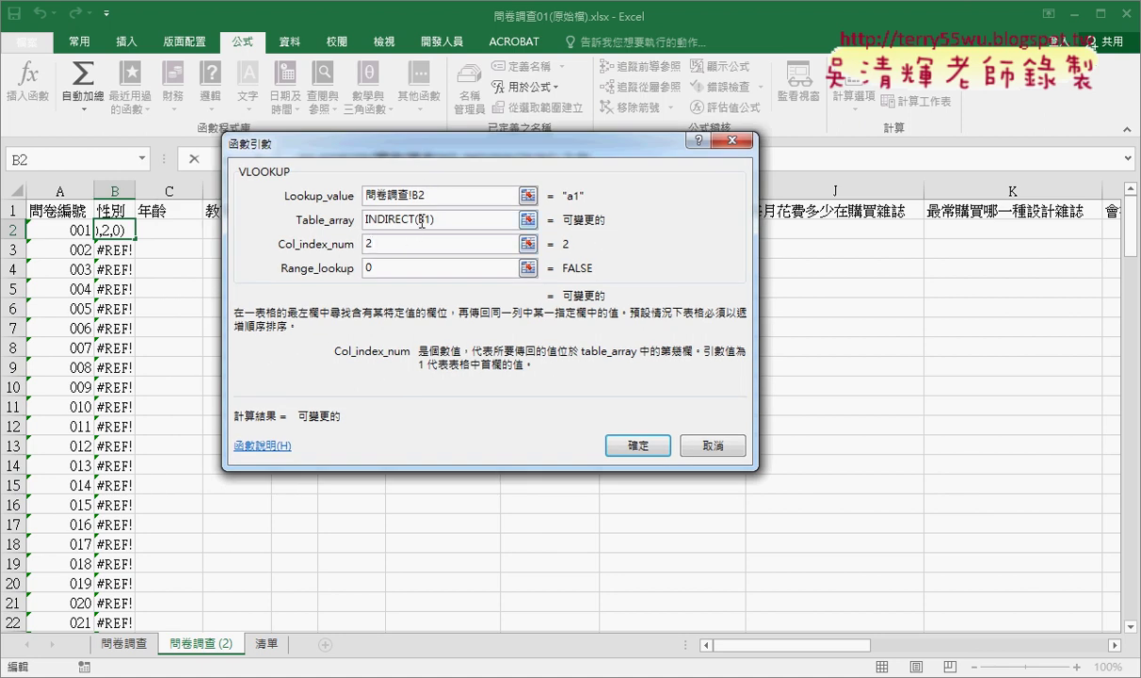
click(420, 222)
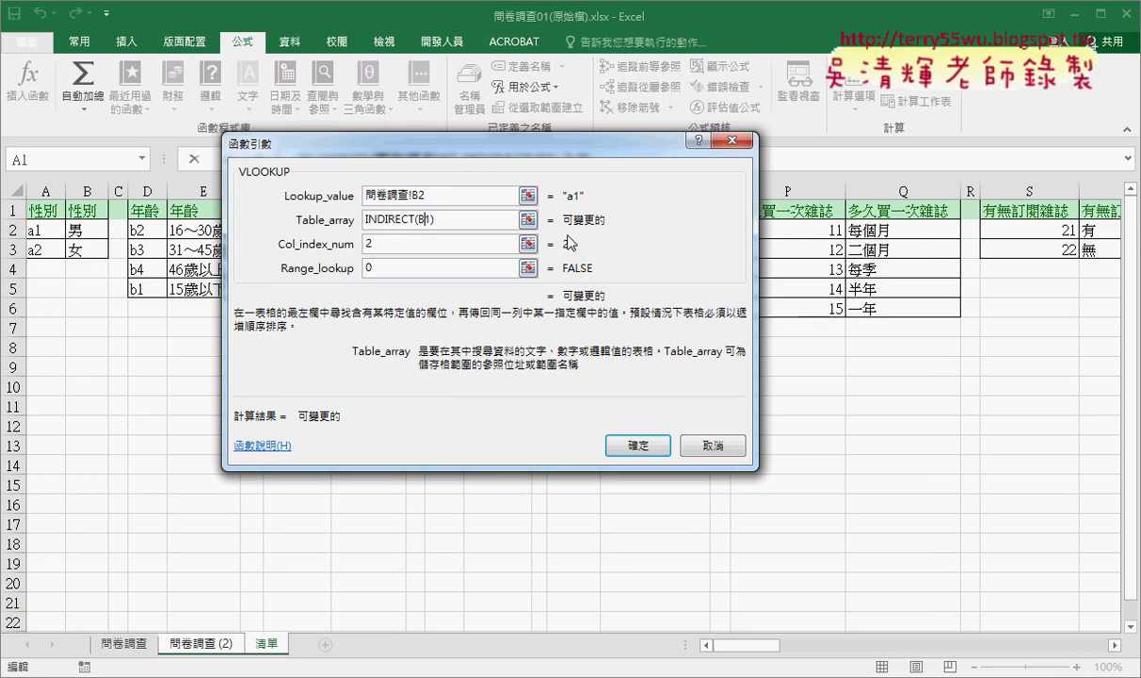
text($)
click(391, 243)
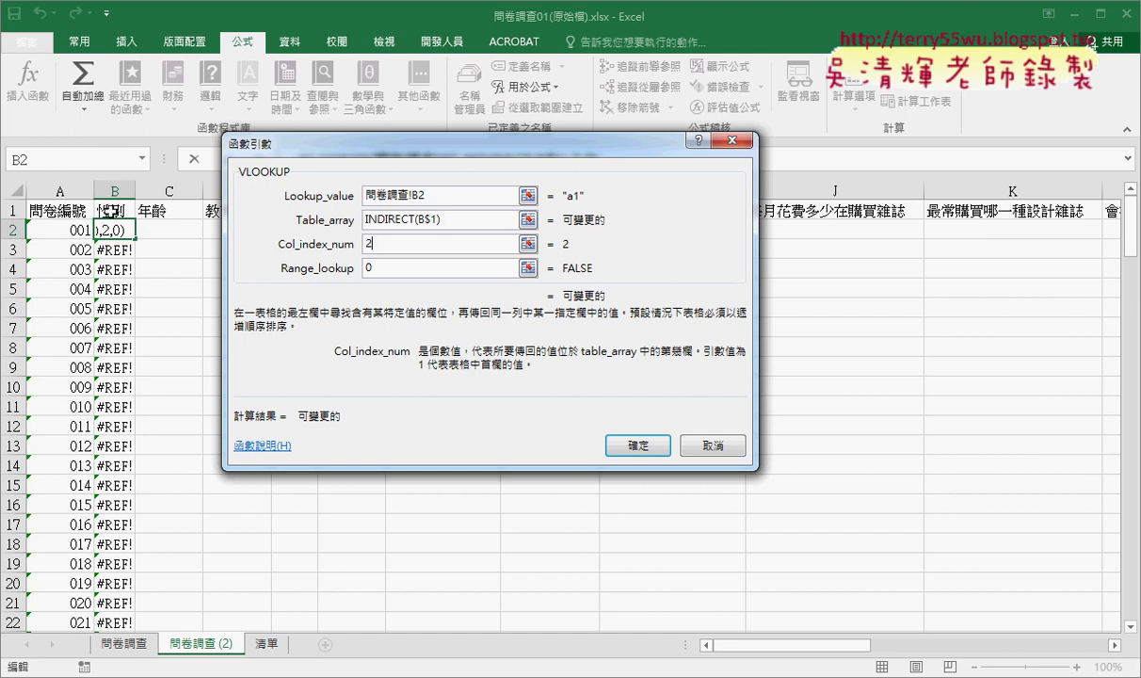
click(421, 219)
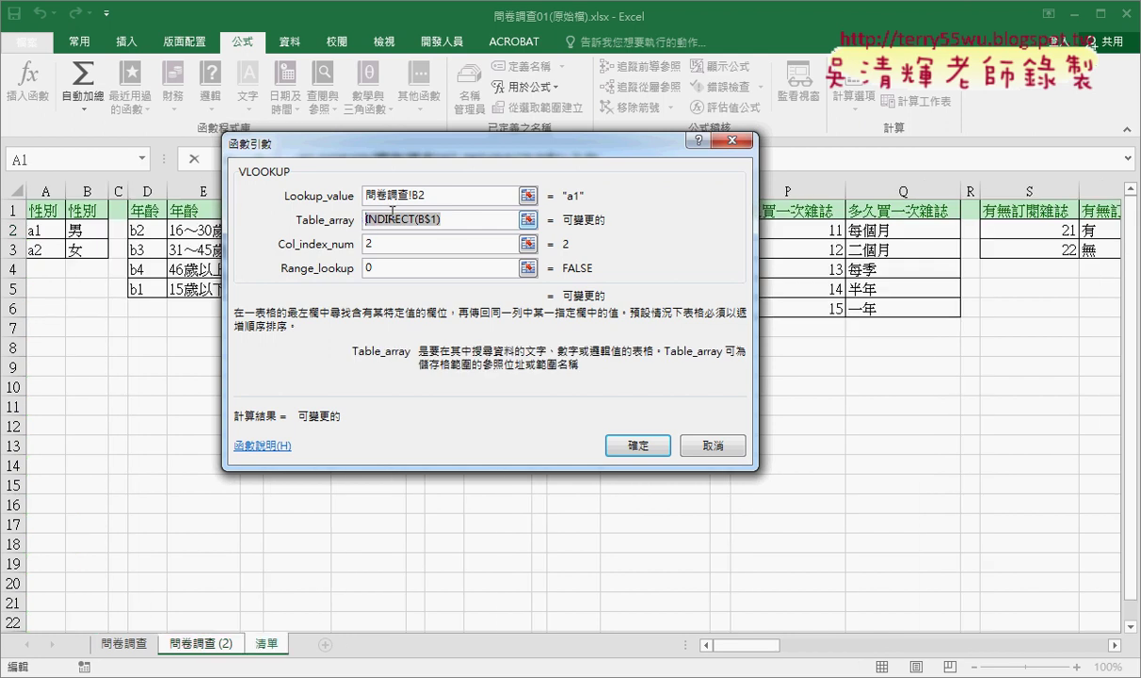
click(400, 240)
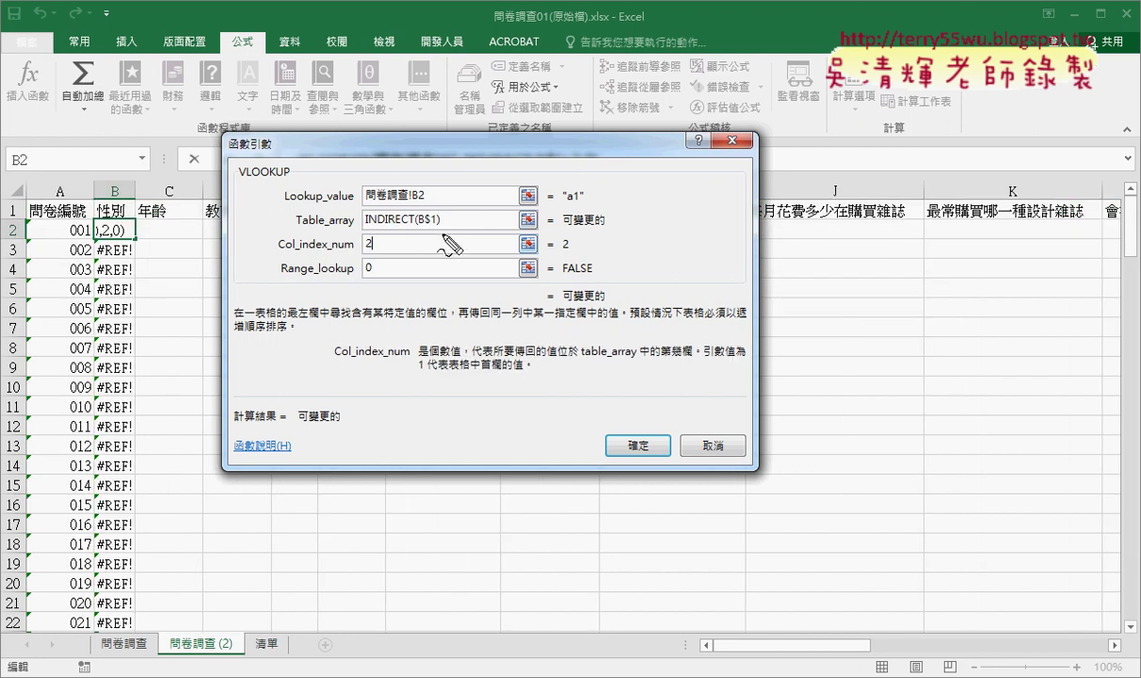
Highlight the B$1 reference and 性別 header, confirm the formula, and select B3.
drag(442, 229, 364, 231)
drag(425, 211, 421, 211)
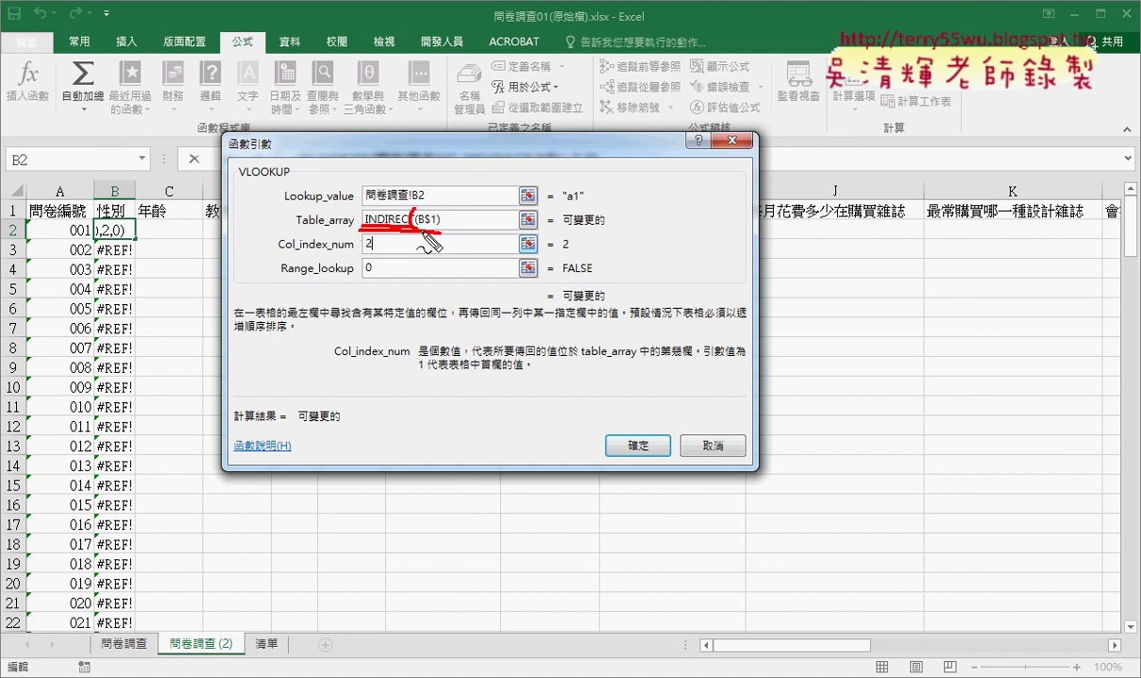
drag(89, 219, 128, 226)
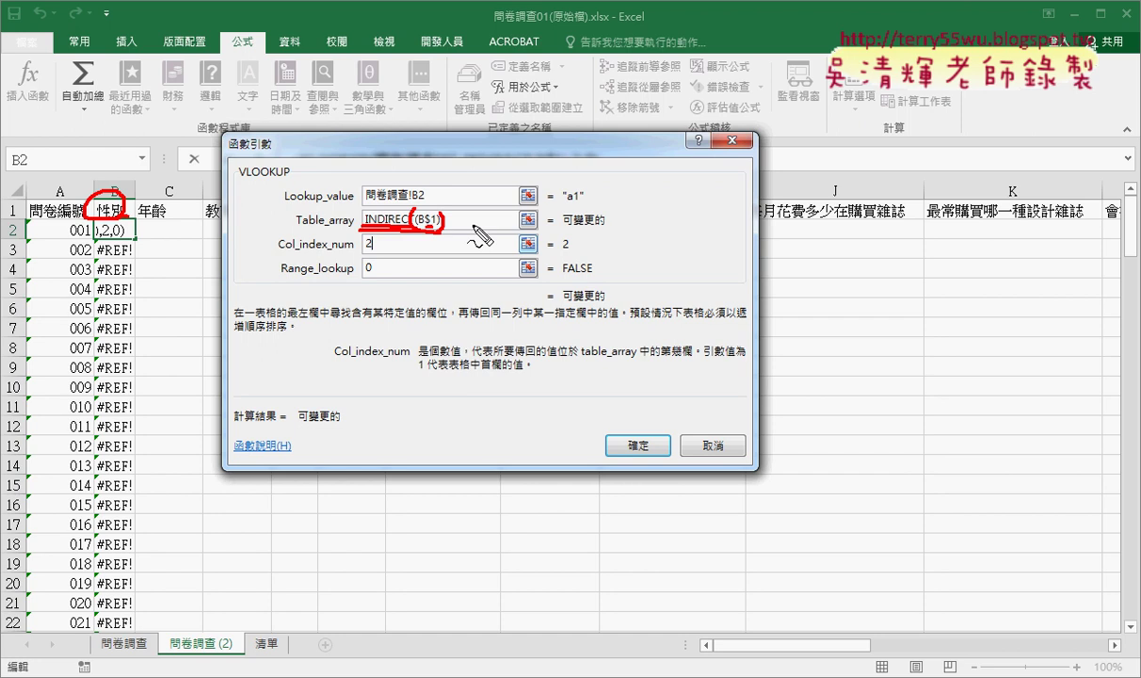
click(629, 445)
click(113, 246)
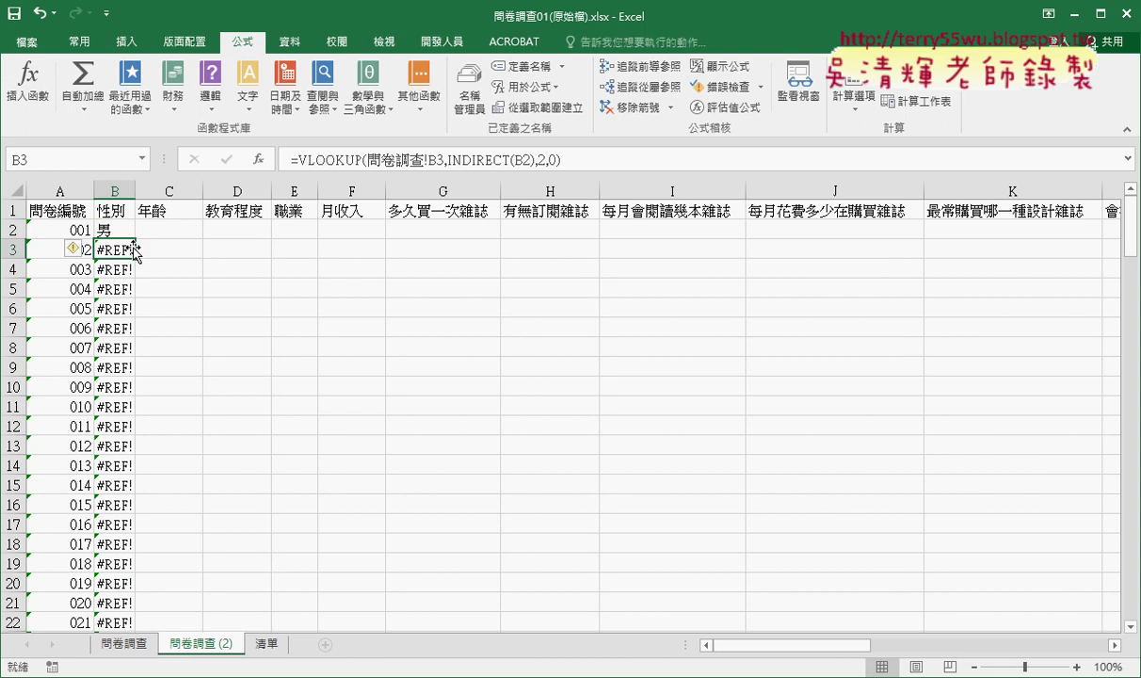
Clear the #REF! results in column B below B2.
key(ctrl+shift+Down)
scroll(132, 247, up, 20)
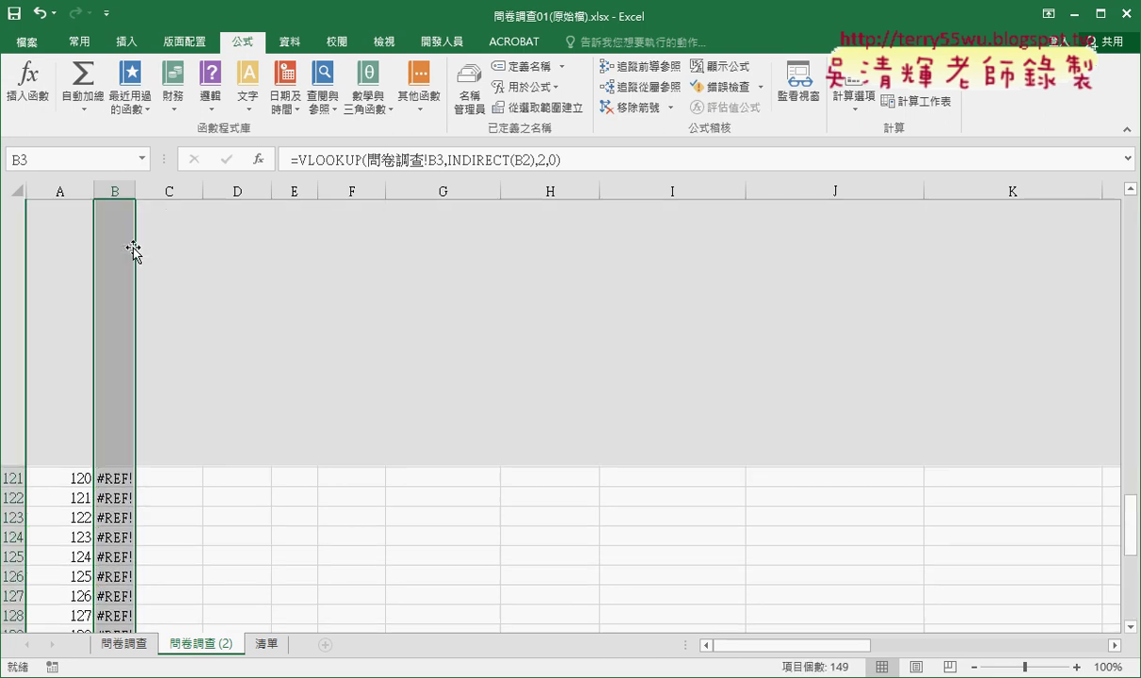
key(Delete)
Copy B2's INDIRECT(B$1) lookup formula across row 2 through column O.
click(118, 226)
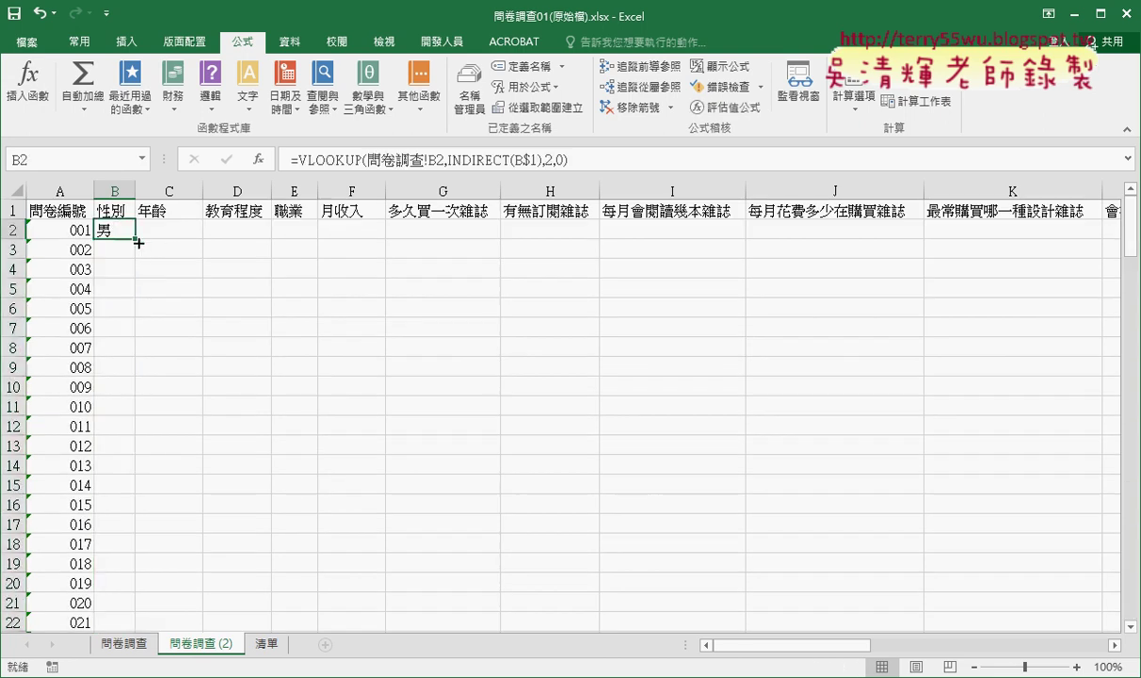
drag(217, 249, 1040, 254)
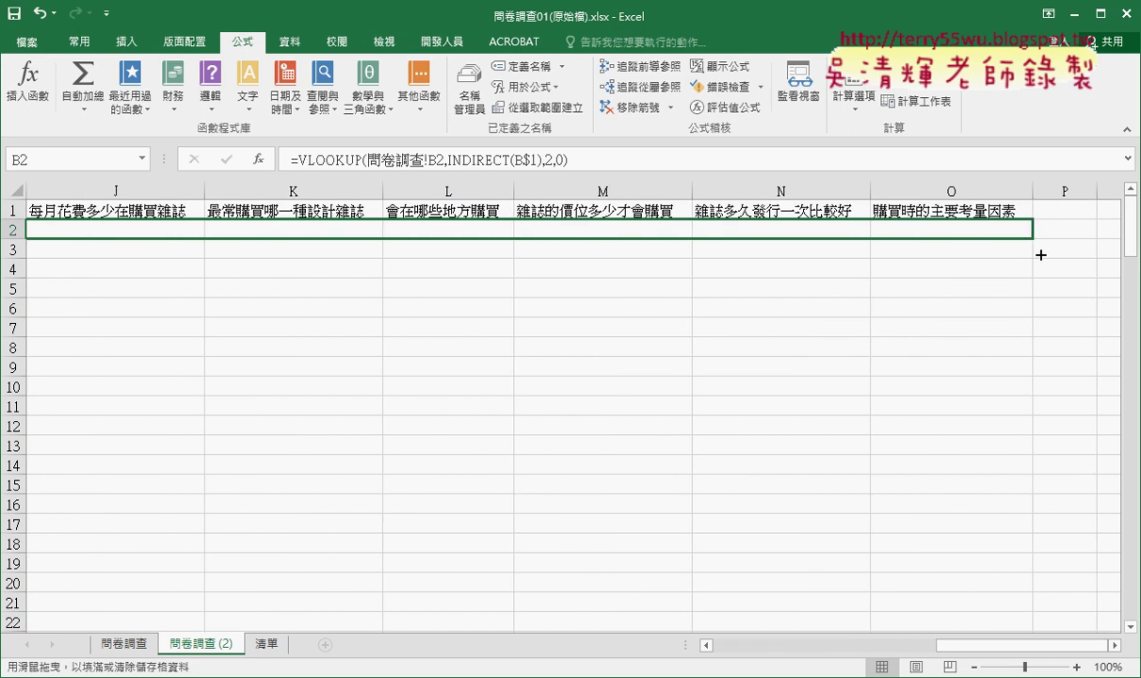
drag(1040, 254, 1040, 254)
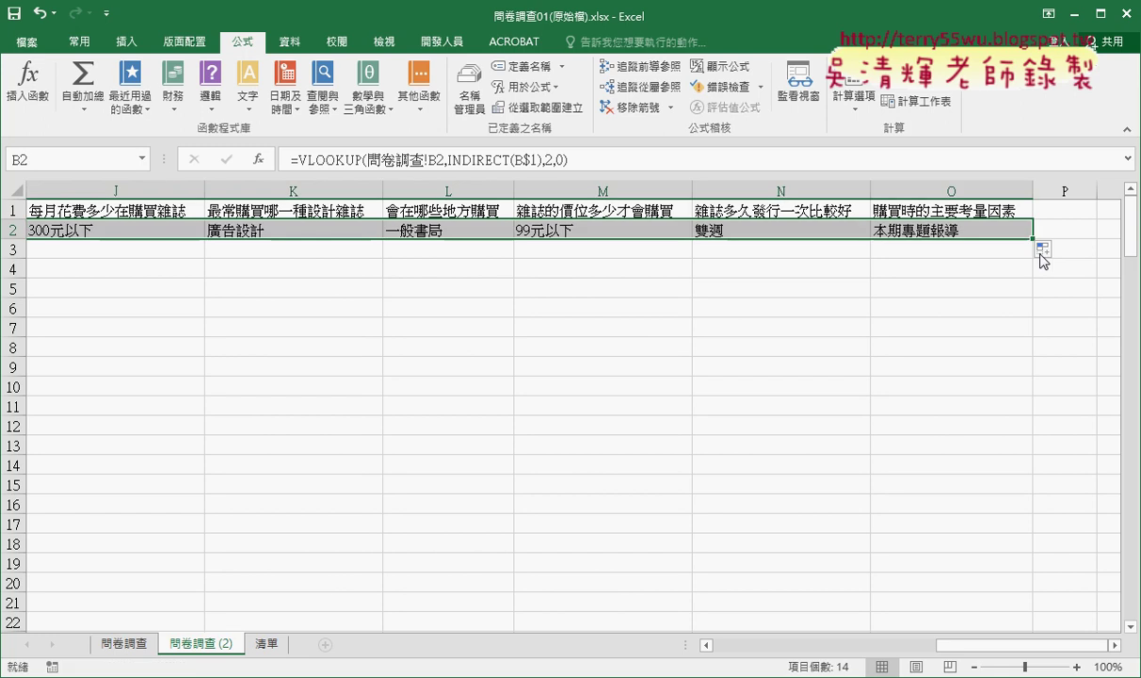
drag(981, 646, 737, 648)
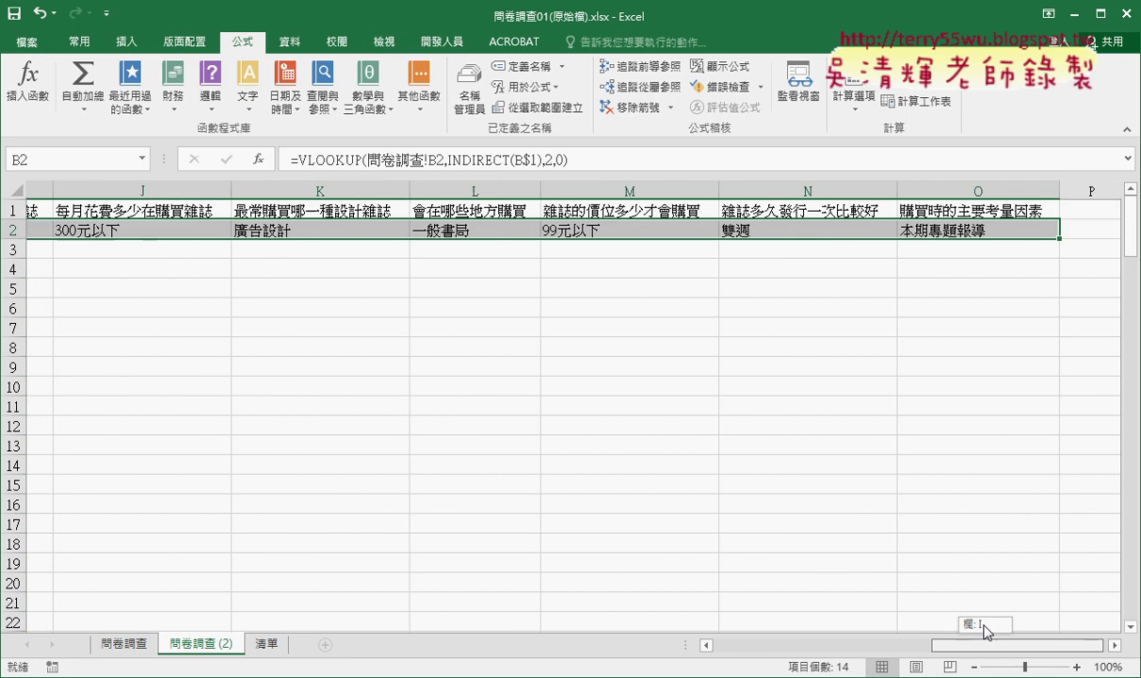
drag(741, 646, 964, 645)
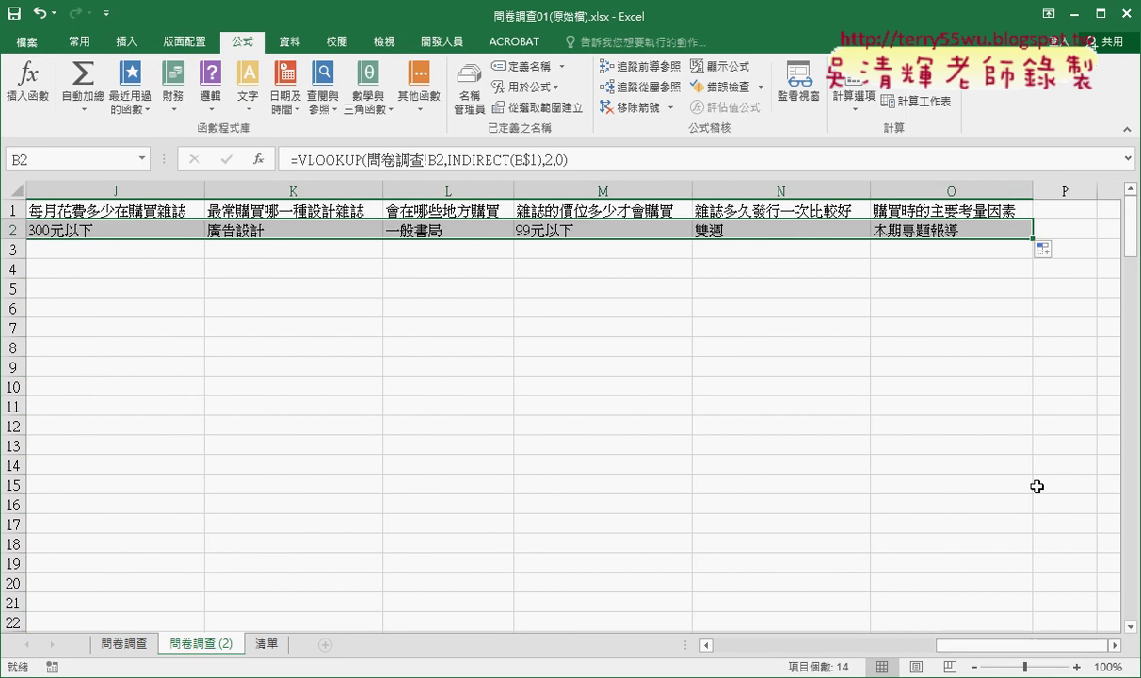
Fill the B2:O2 lookup formulas down every survey row, turning codes into labels like 男/女 and 大專.
double_click(1032, 240)
drag(1014, 646, 718, 645)
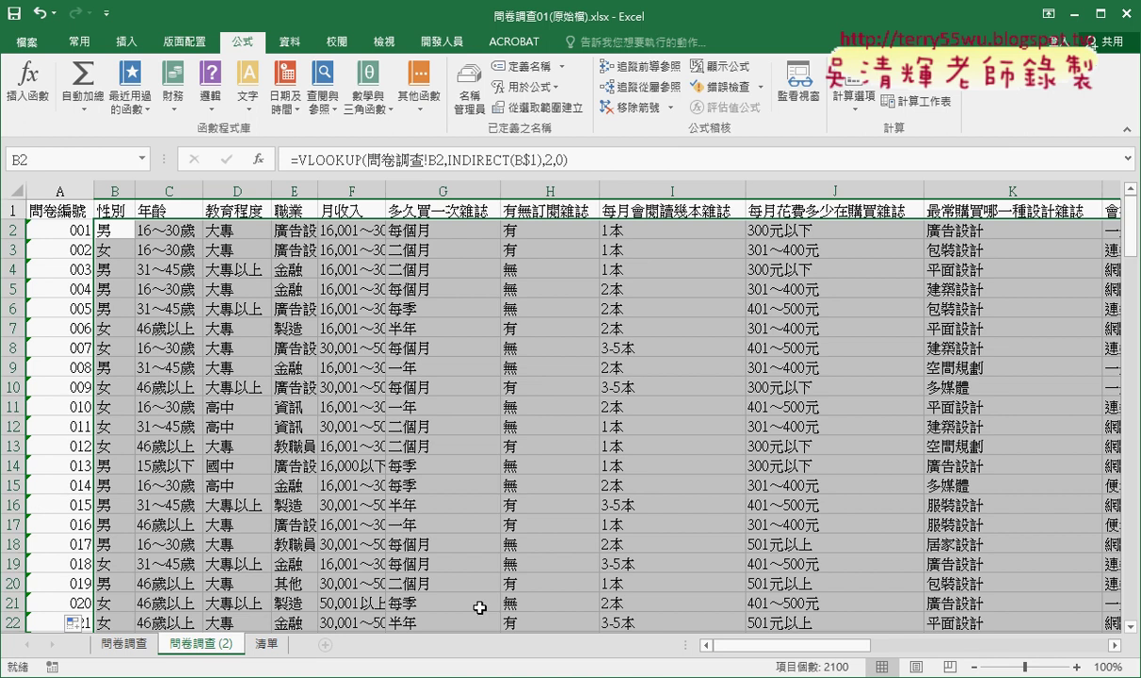
click(113, 231)
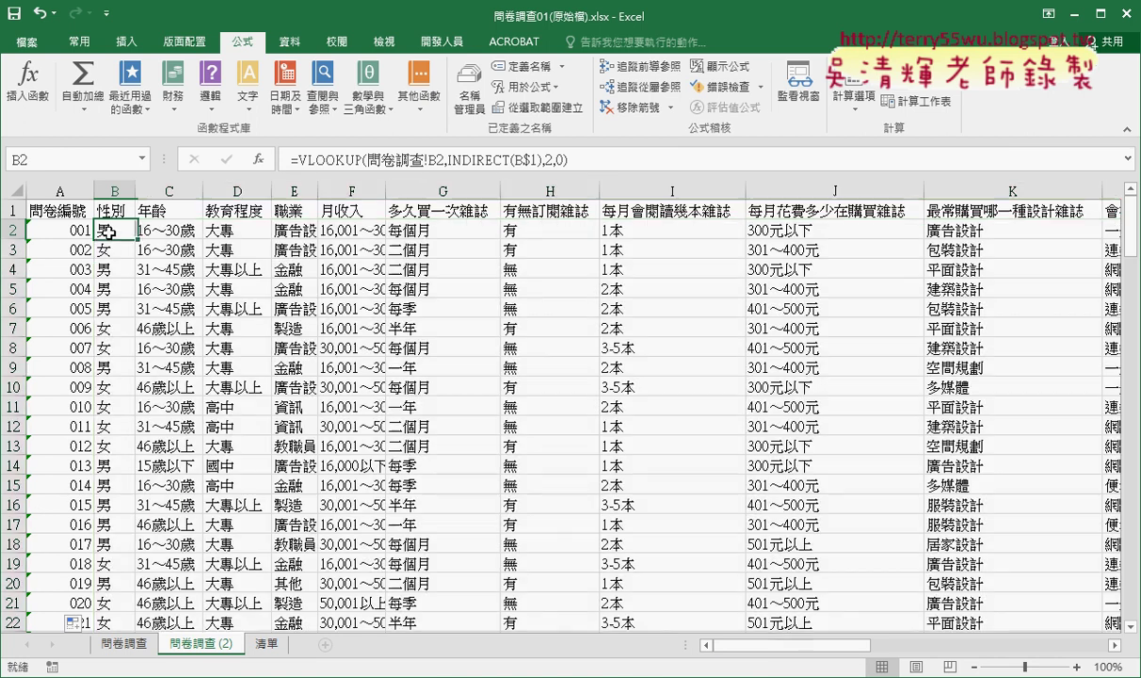
In B2's VLOOKUP Function Arguments, set the column index to 2 with table INDIRECT(B$1).
click(320, 158)
click(260, 167)
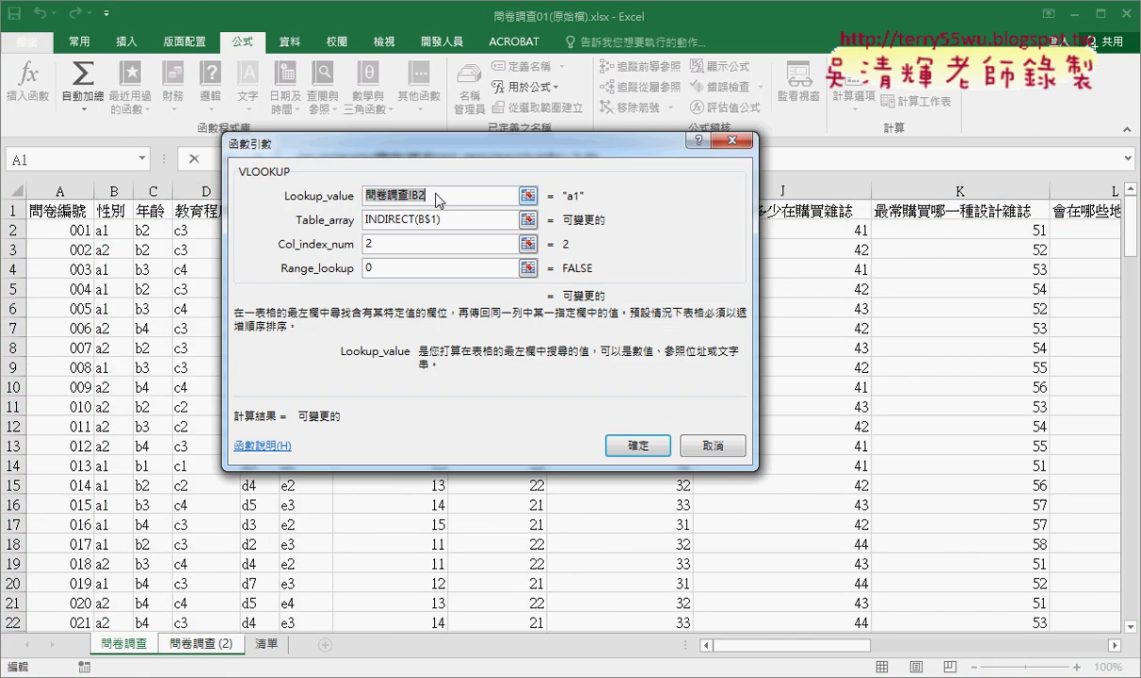
drag(410, 150, 399, 327)
click(384, 426)
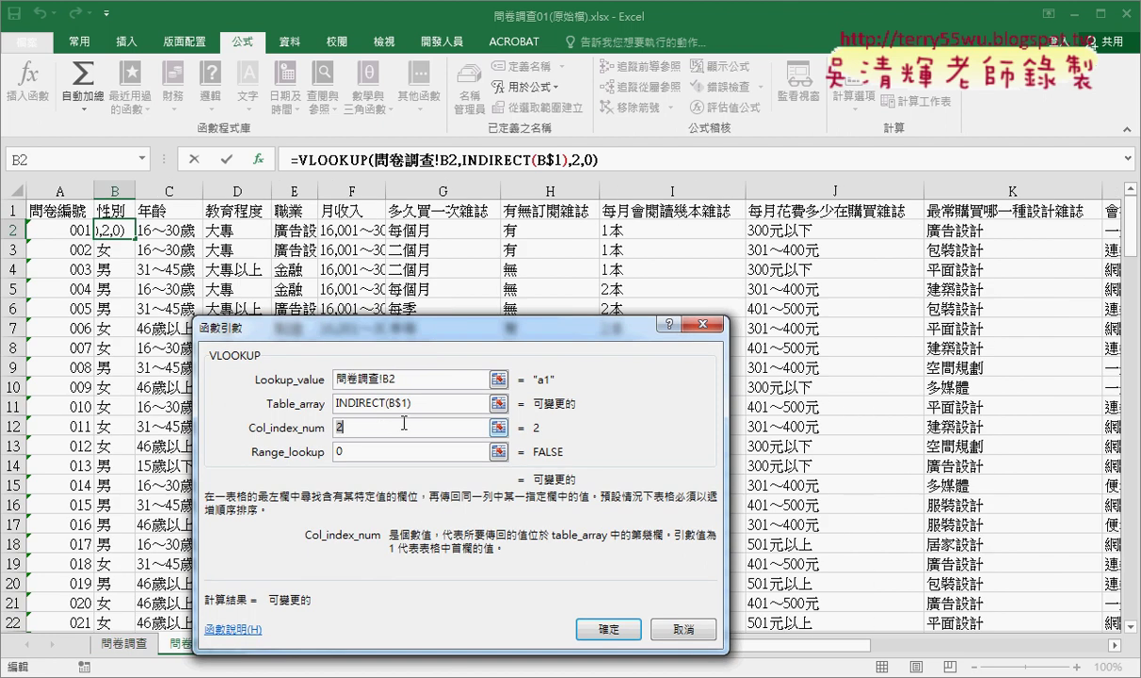
text(2)
drag(335, 409, 381, 408)
mouse_move(137, 203)
mouse_down()
mouse_move(88, 204)
mouse_move(131, 203)
mouse_up()
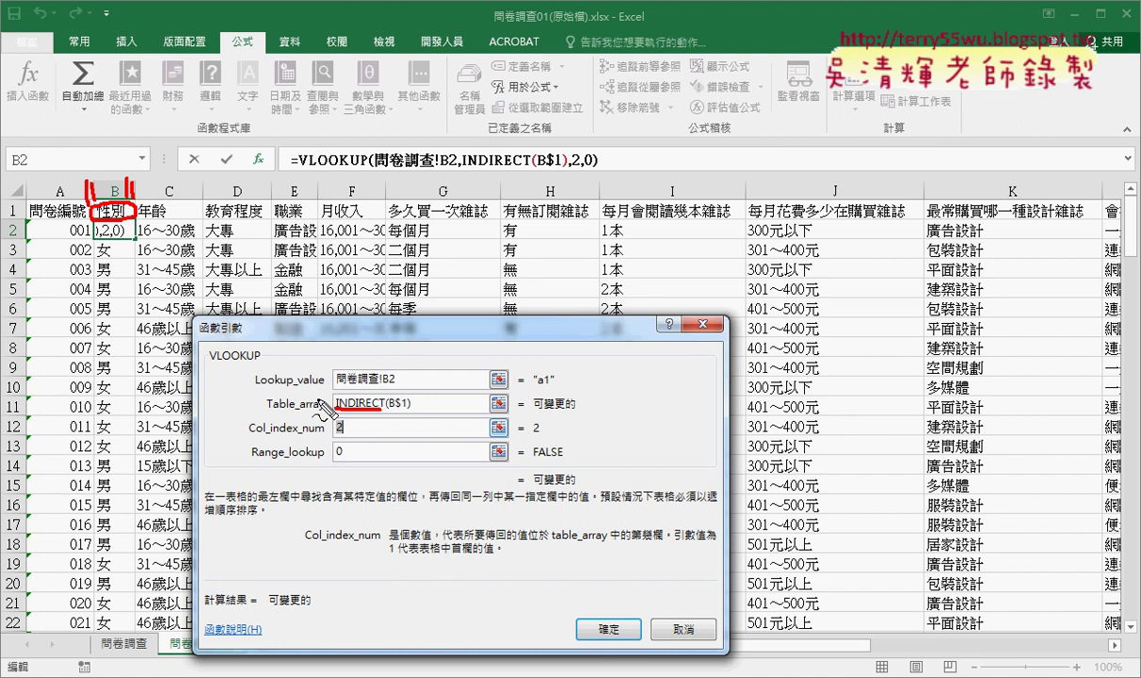
Confirm B2's =VLOOKUP(問卷調查!B2,INDIRECT(B$1),2,0) formula and close the Function Arguments dialog.
mouse_move(532, 381)
mouse_down()
mouse_move(477, 379)
mouse_move(470, 468)
mouse_up()
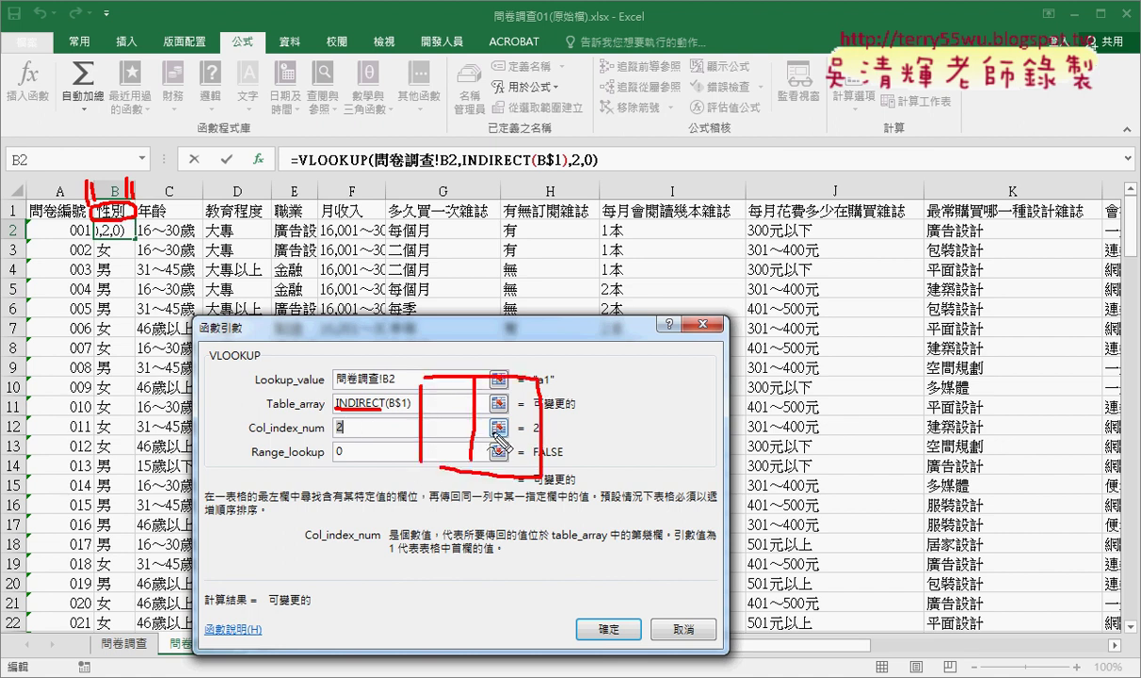
drag(352, 427, 375, 426)
key(Escape)
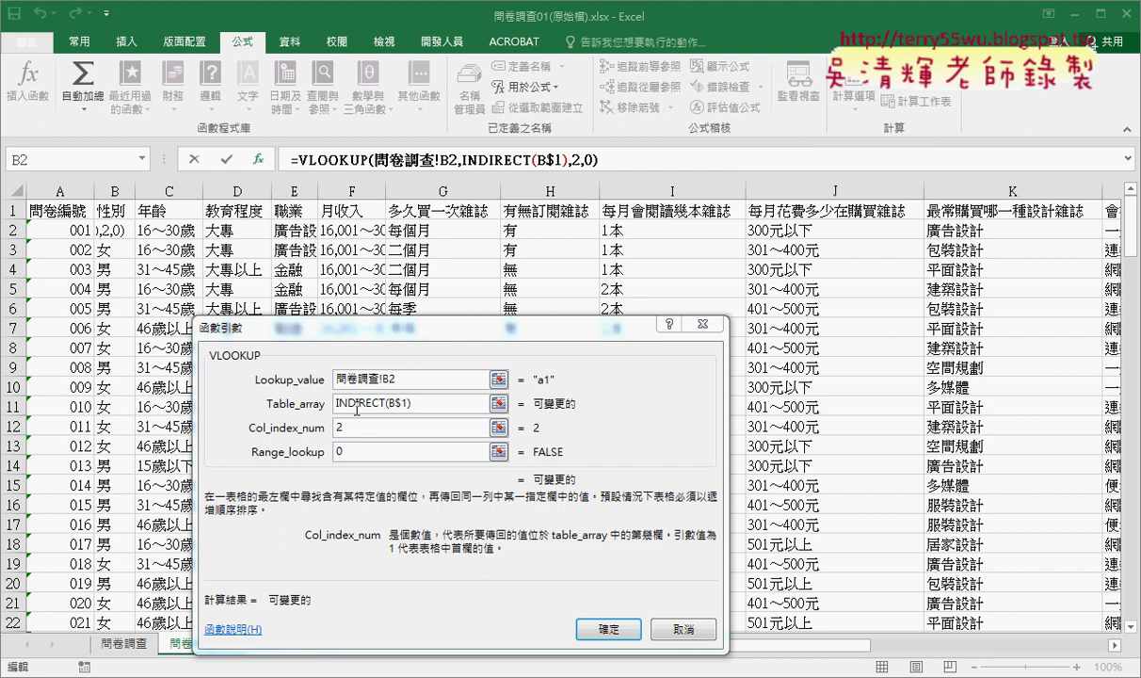
click(604, 629)
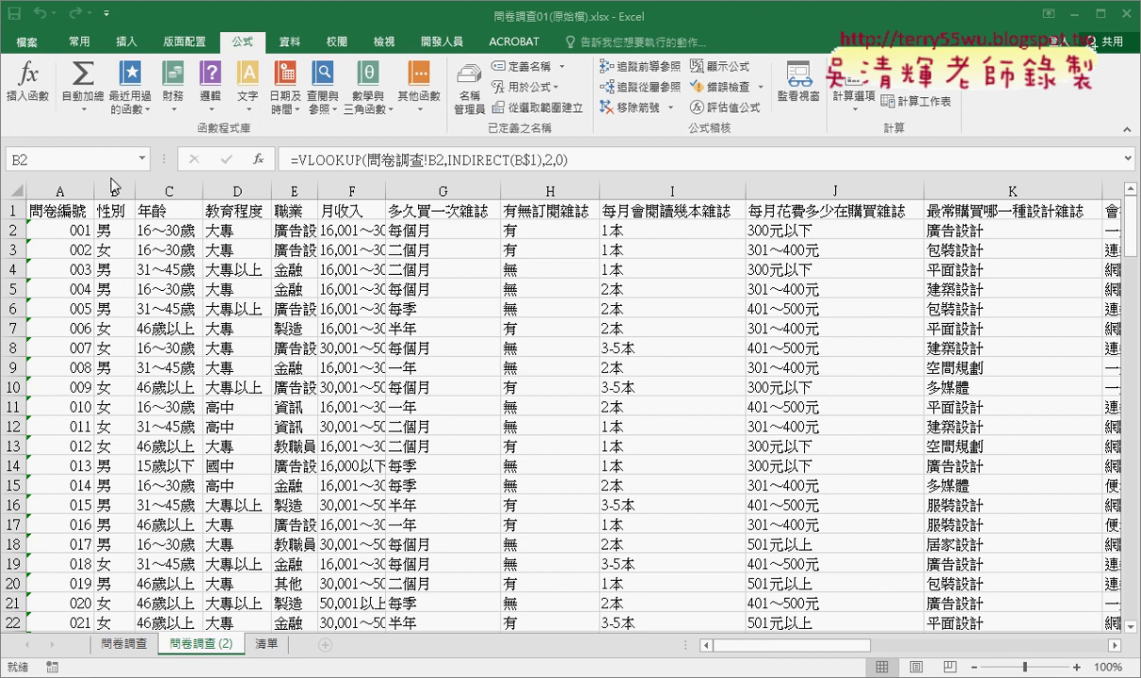
Narrow columns B–N to one uniform width and widen column O to 18.38.
drag(113, 187, 1022, 224)
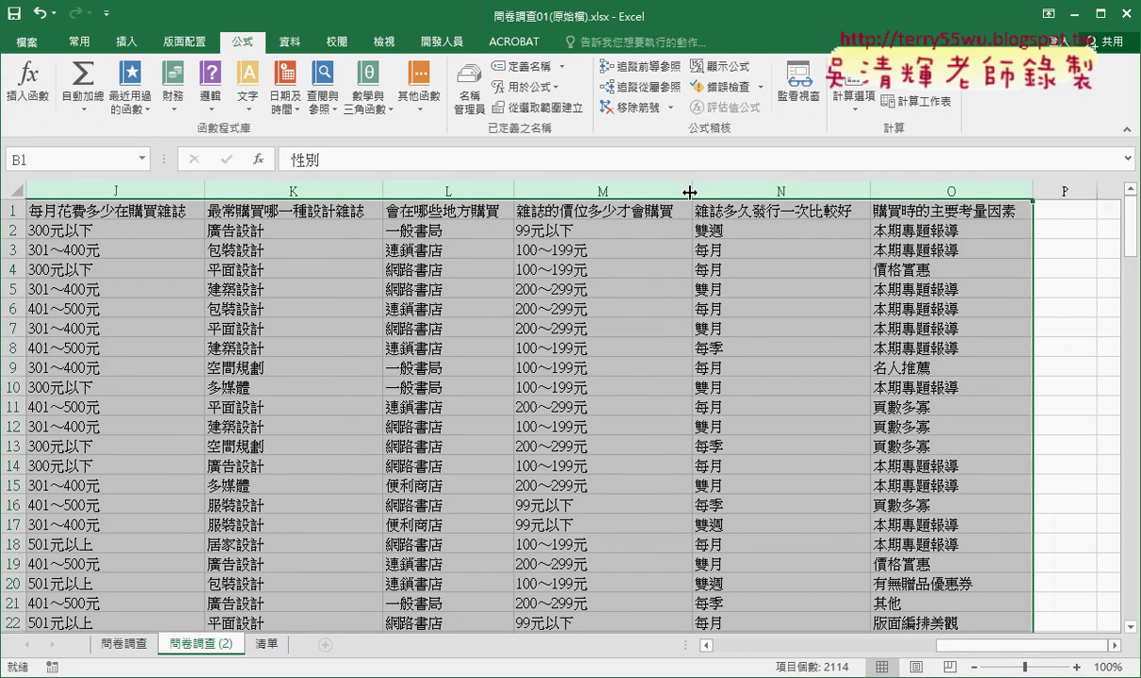
mouse_move(691, 191)
mouse_down()
mouse_move(562, 191)
mouse_move(576, 191)
mouse_up()
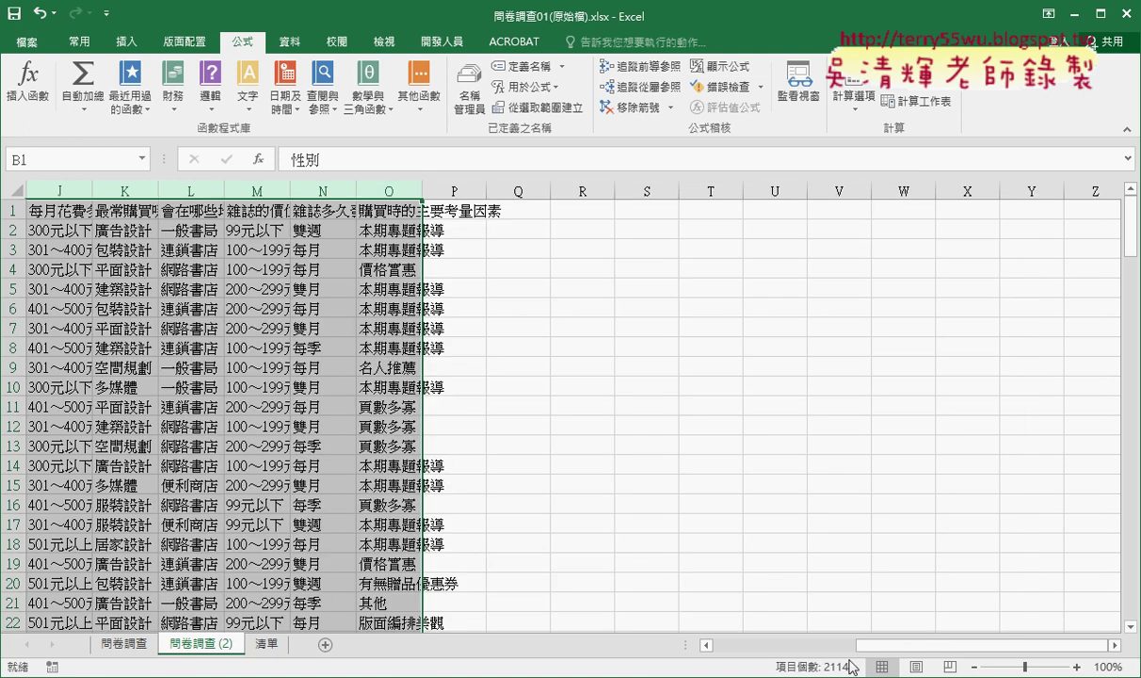
drag(807, 646, 721, 647)
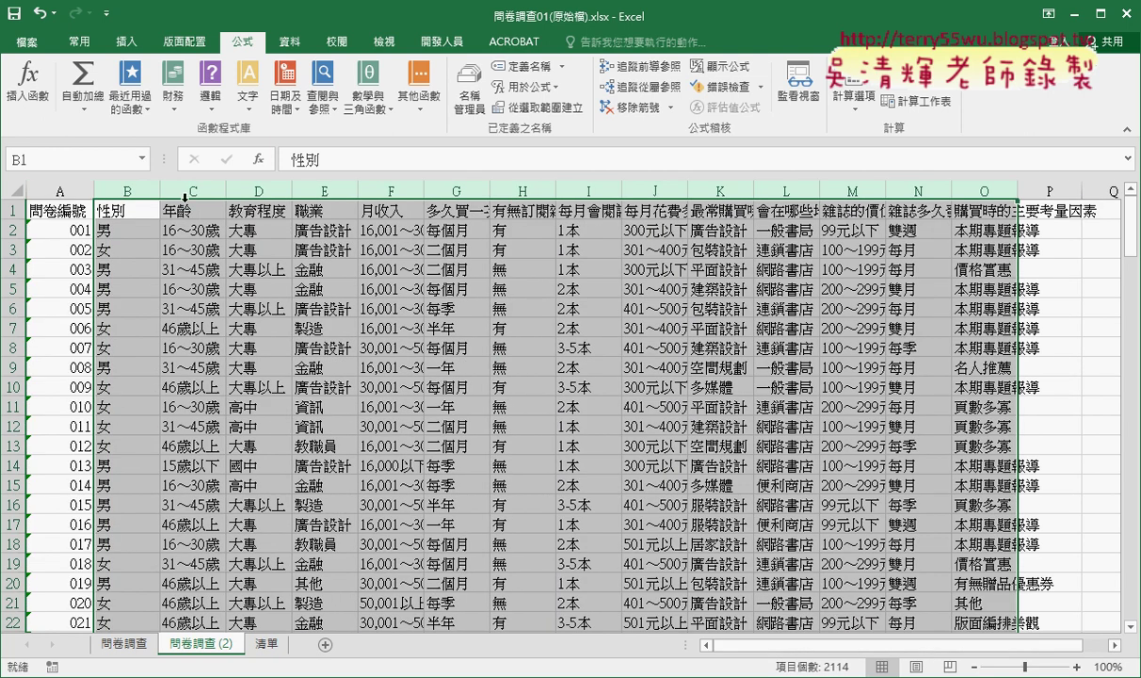
drag(147, 191, 129, 191)
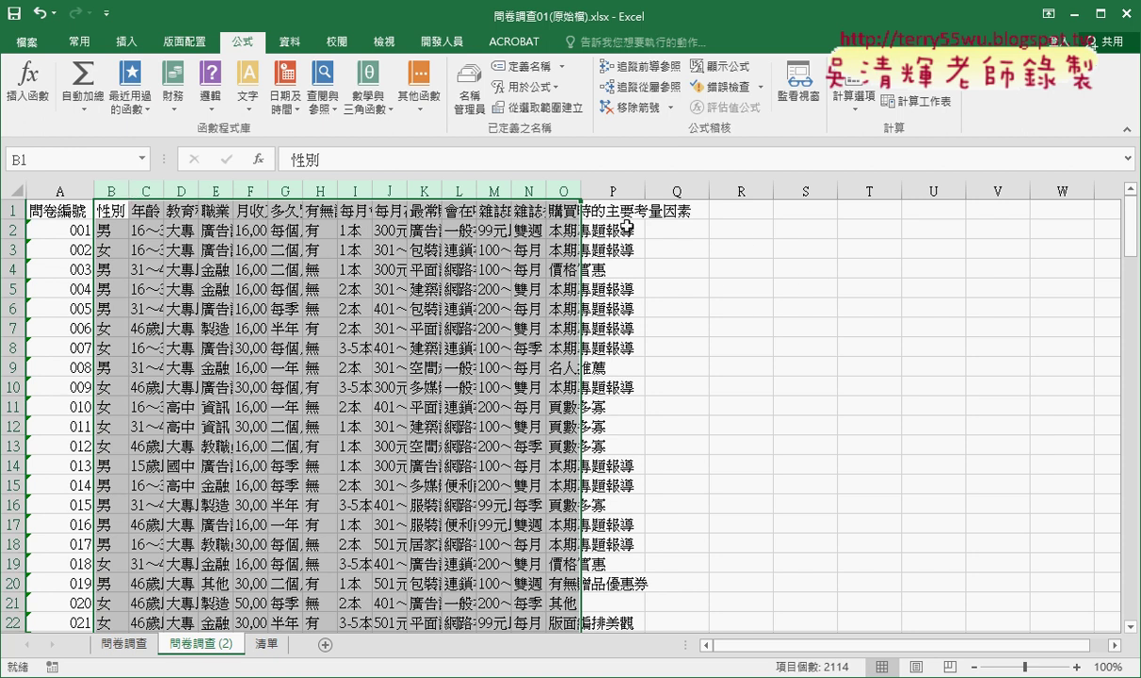
click(564, 211)
drag(578, 191, 698, 191)
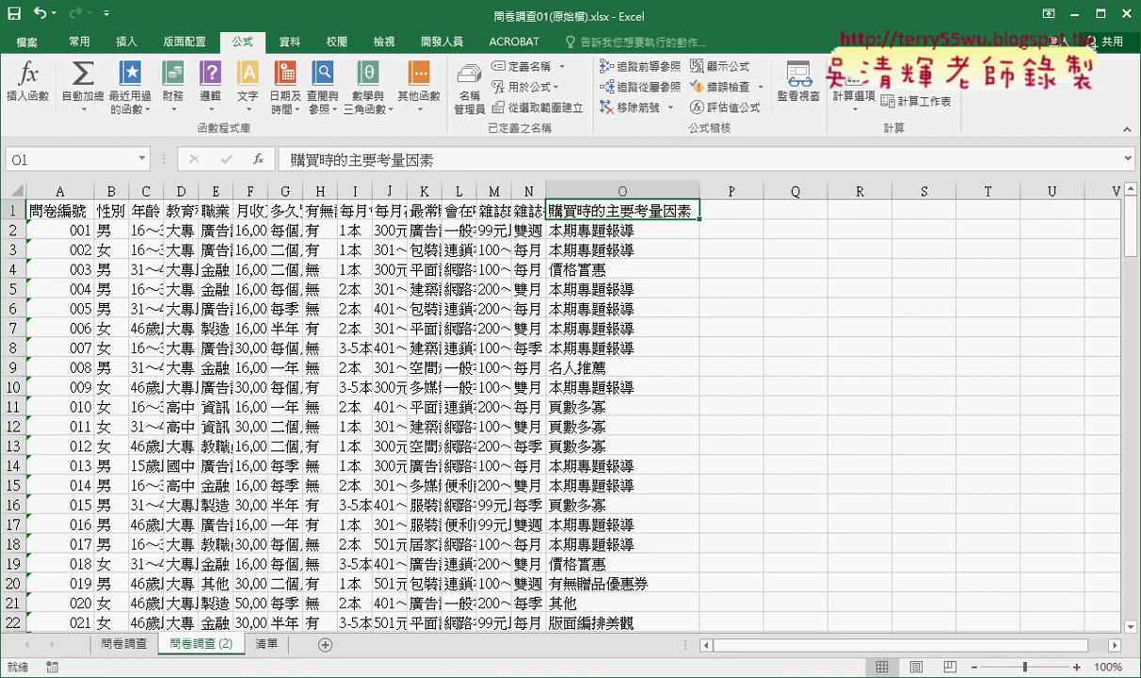
In the 問卷調查01OK.xlsm workbook, run 清除 then 問卷調查巨集 to refill the labelled survey table.
click(349, 595)
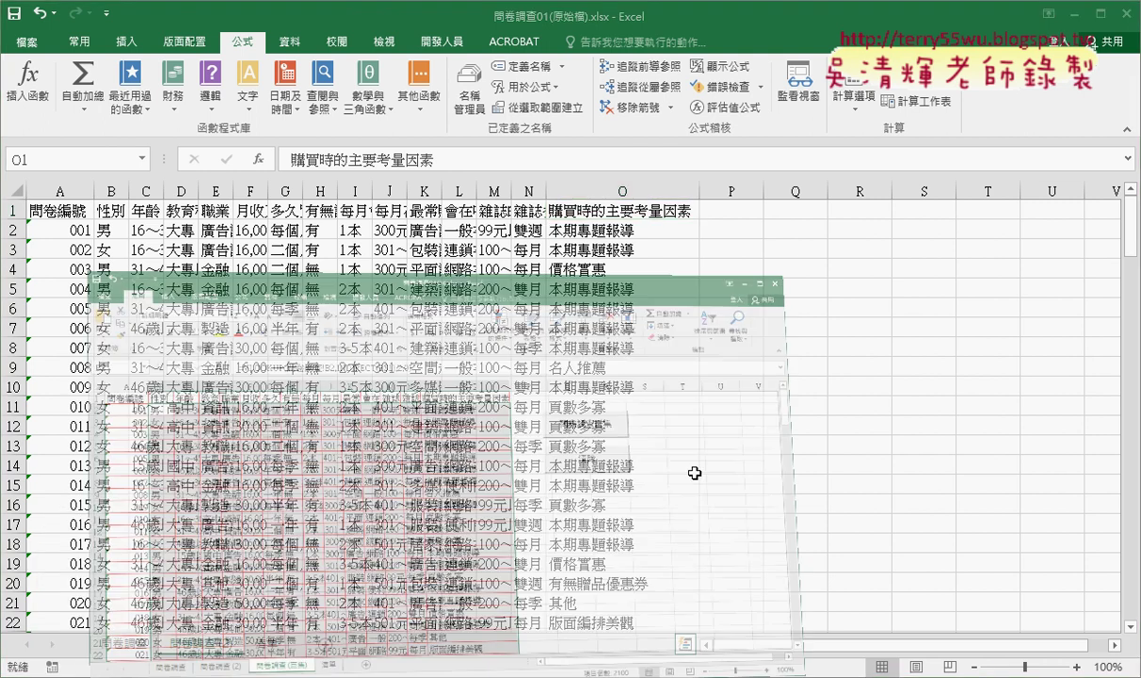
click(834, 341)
click(958, 368)
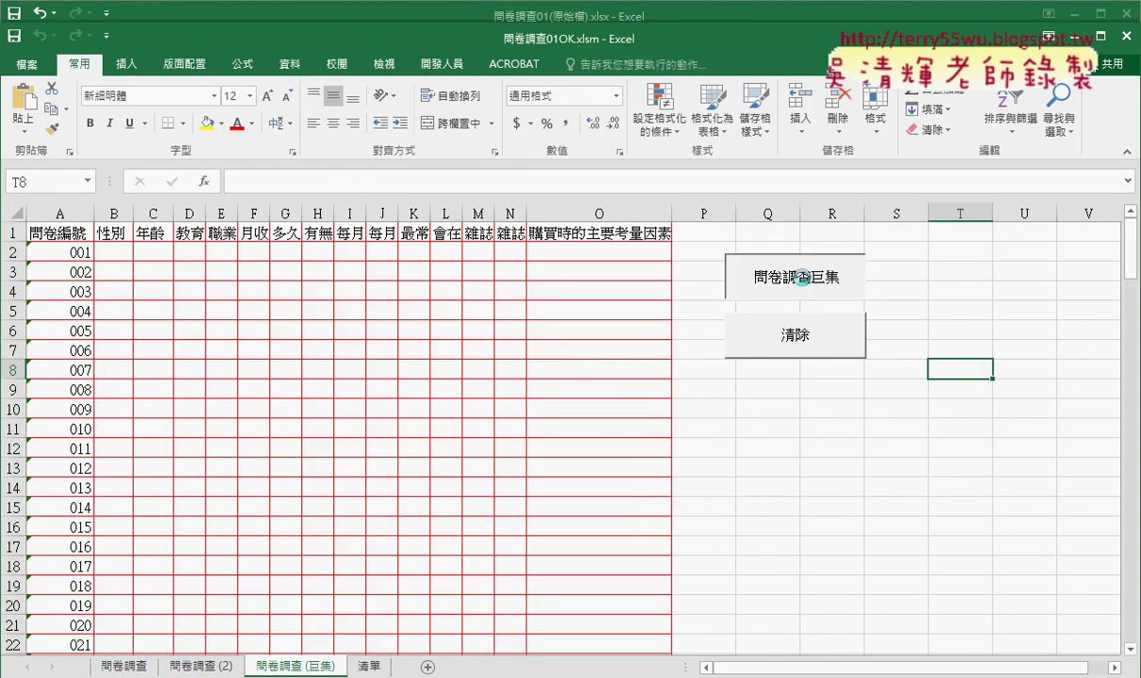
click(781, 270)
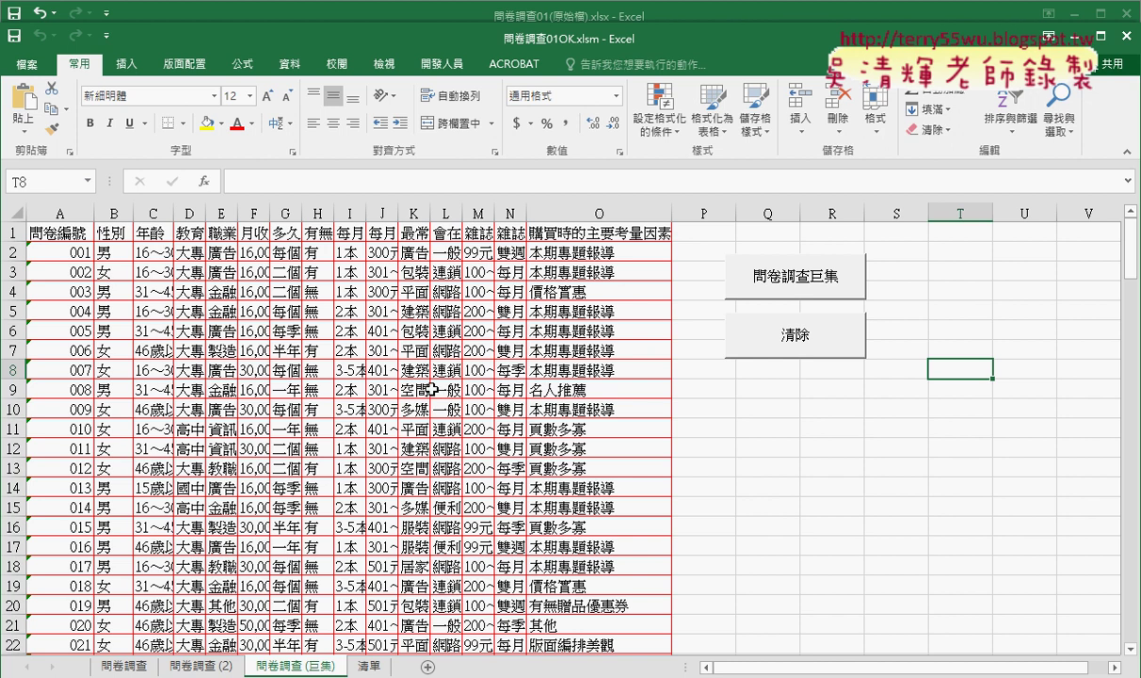
click(254, 311)
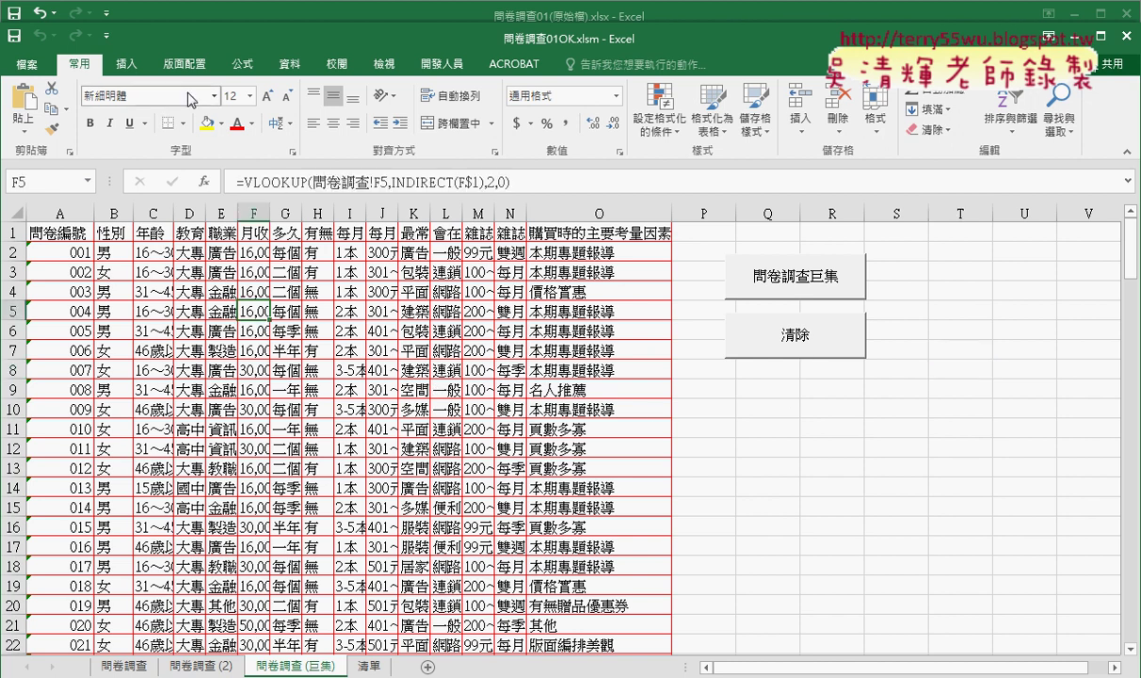
click(127, 64)
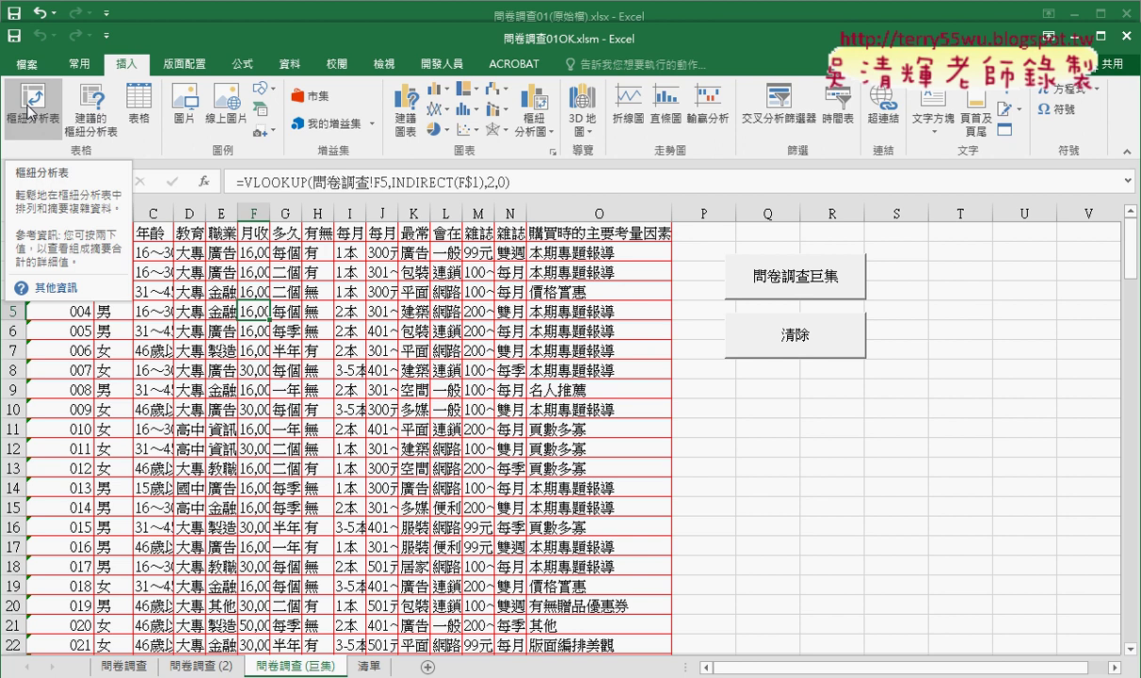
Create a pivot table on a new sheet counting respondents by 性別.
click(34, 115)
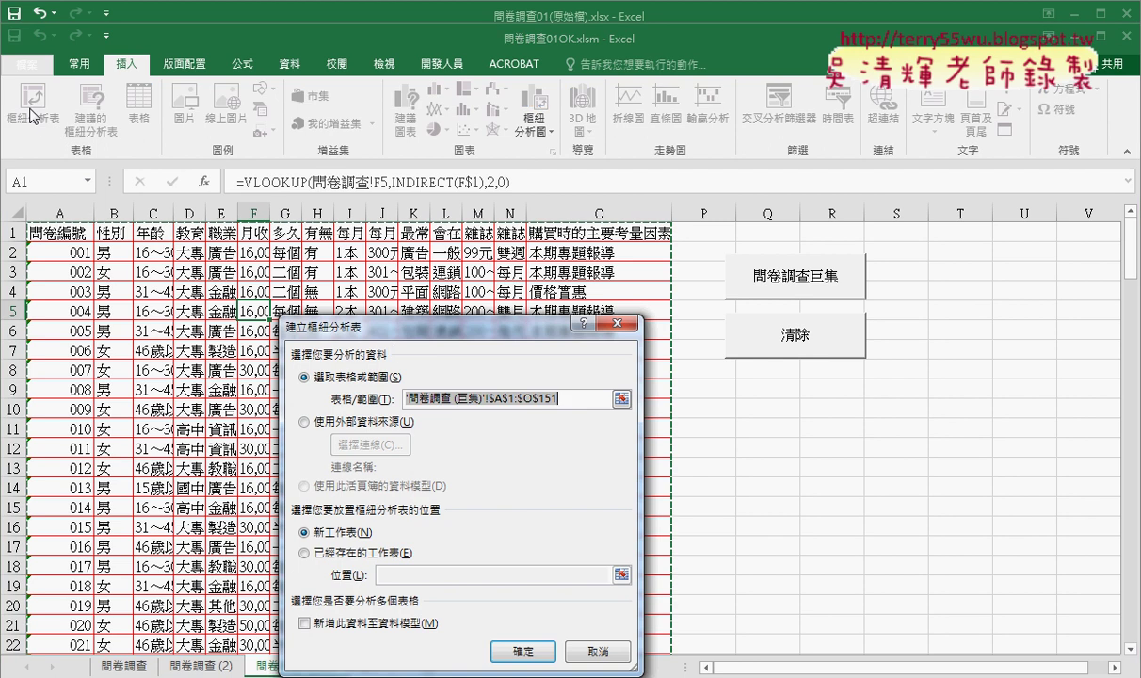
key(Return)
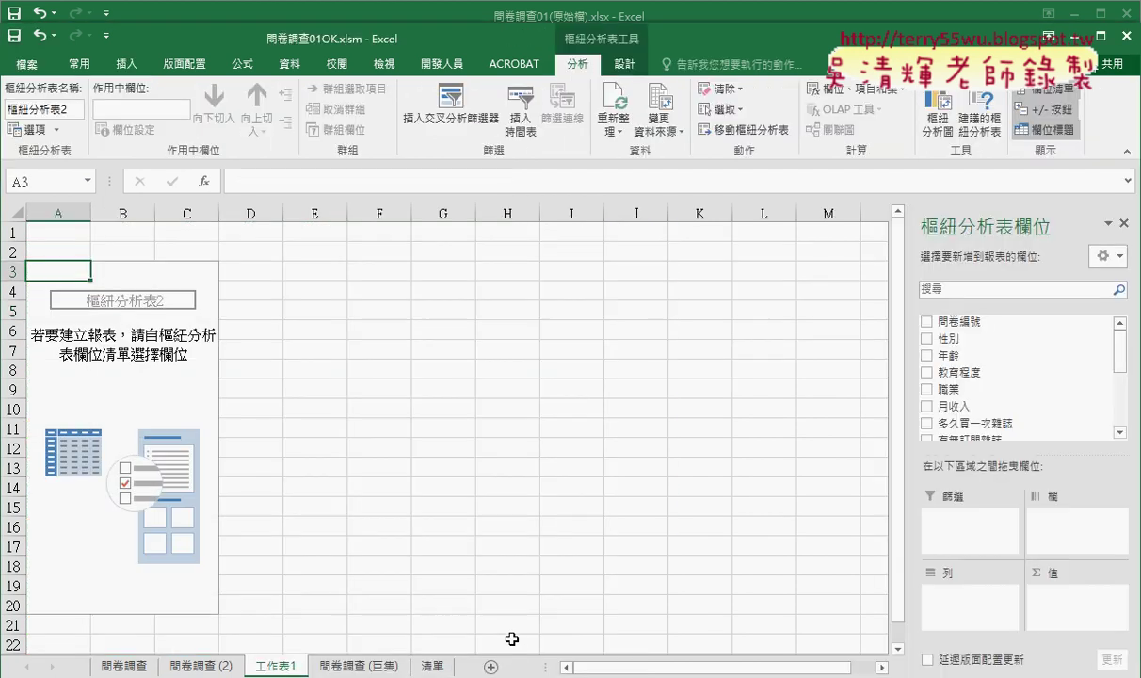
drag(948, 338, 946, 593)
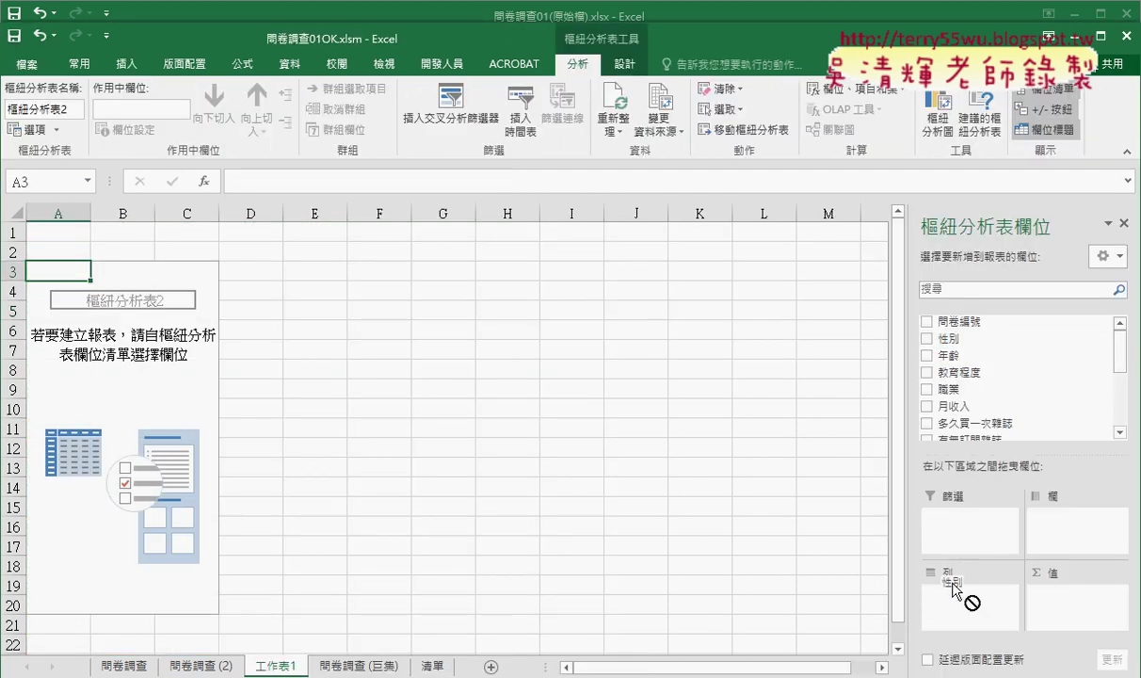
drag(948, 338, 1062, 595)
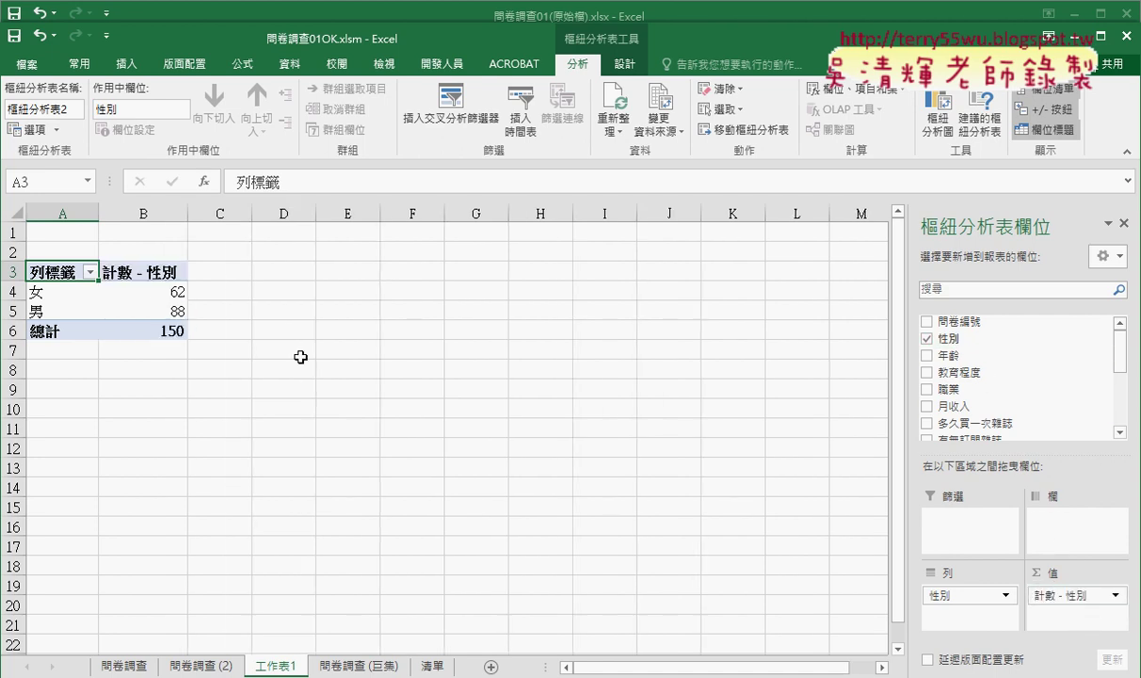
Show the counts as % of Grand Total and group the rows by 年齡 instead of 性別.
click(1084, 594)
click(1079, 575)
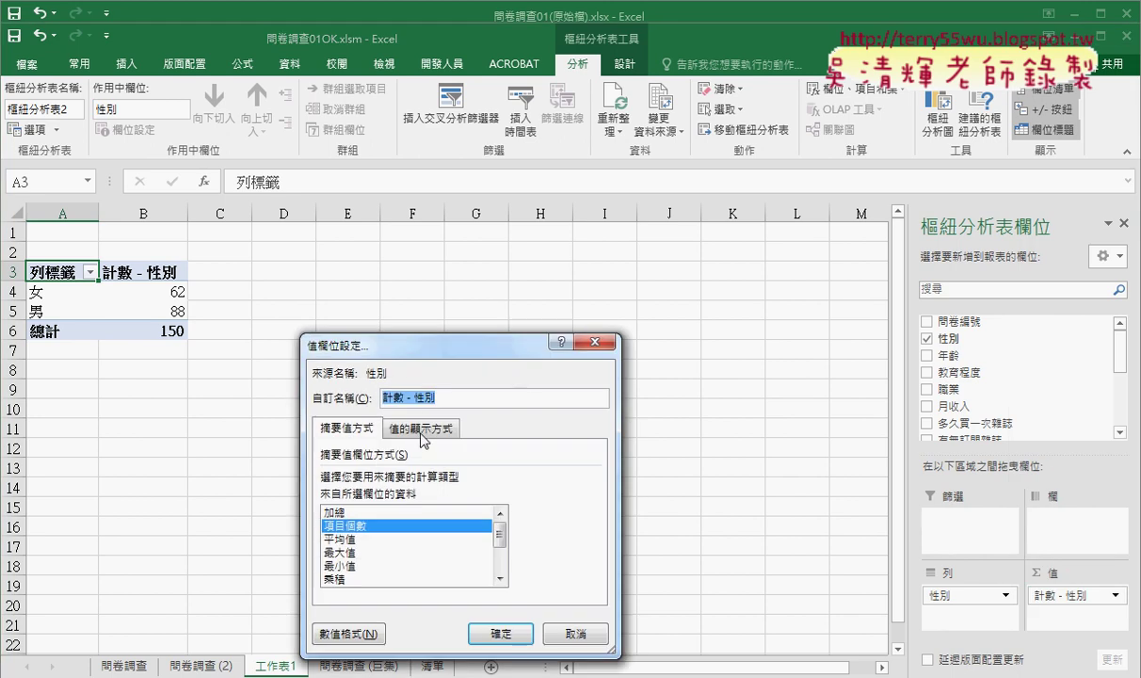
click(414, 426)
click(393, 478)
click(372, 499)
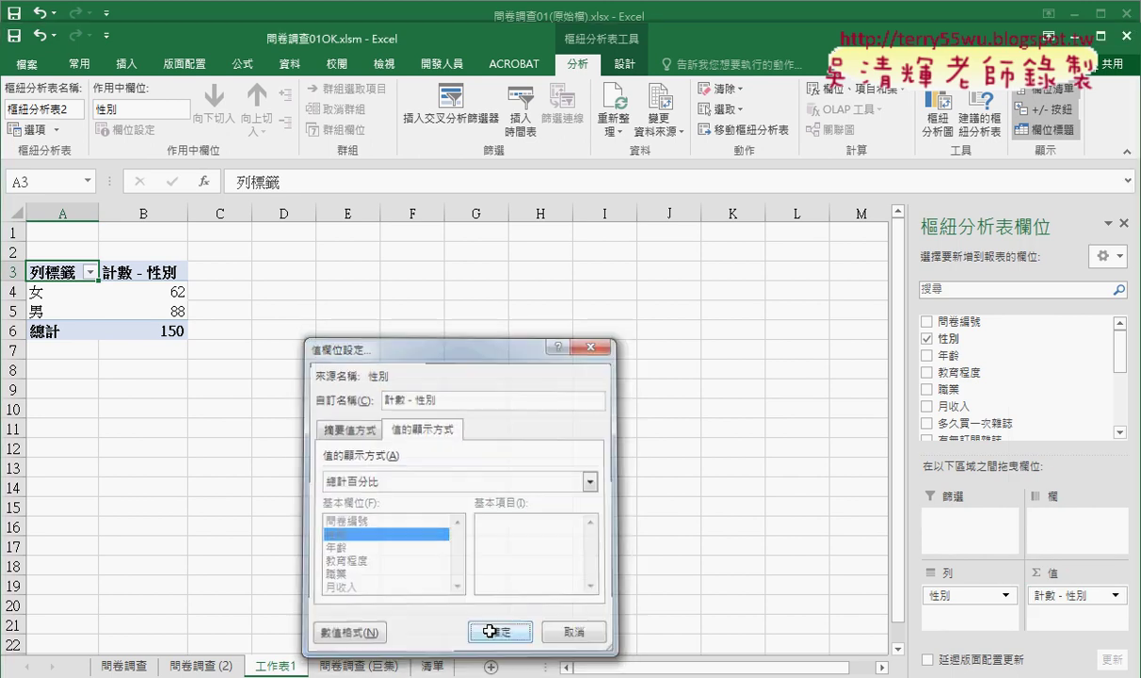
click(492, 632)
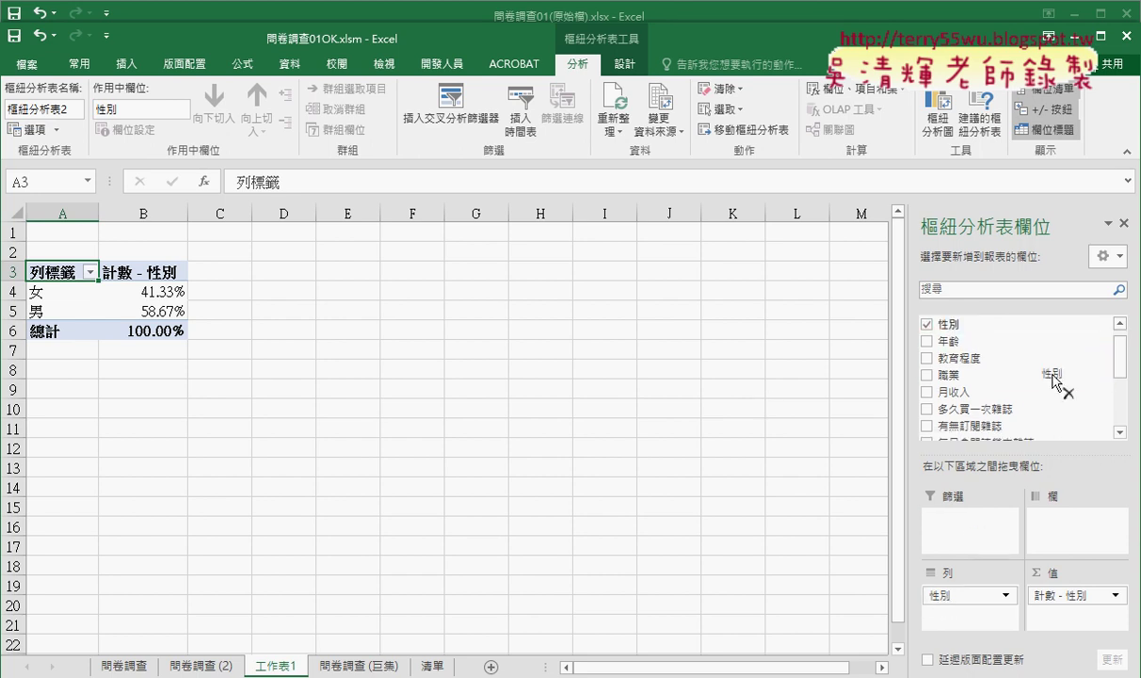
drag(934, 599, 988, 381)
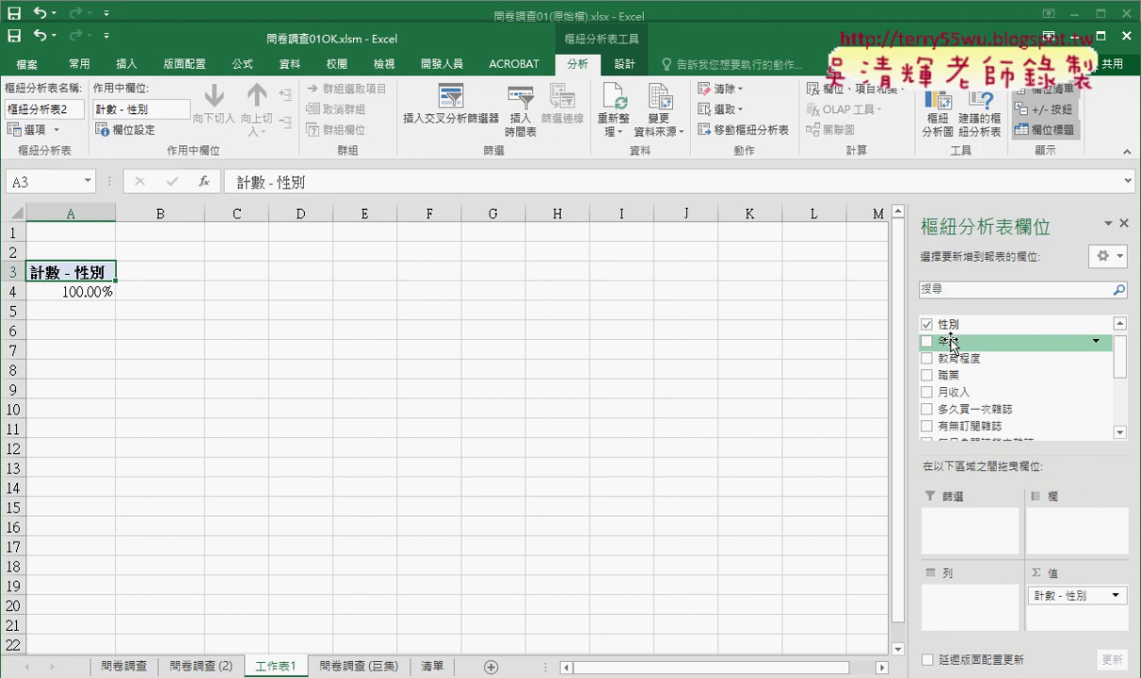
drag(952, 344, 963, 584)
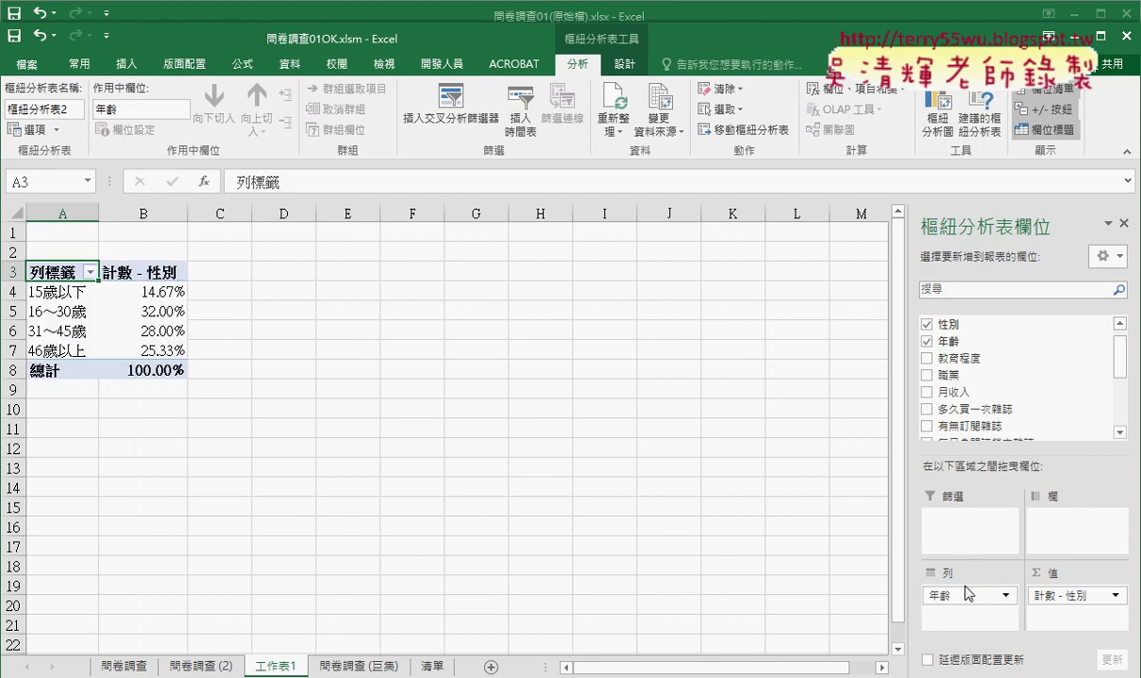
click(209, 665)
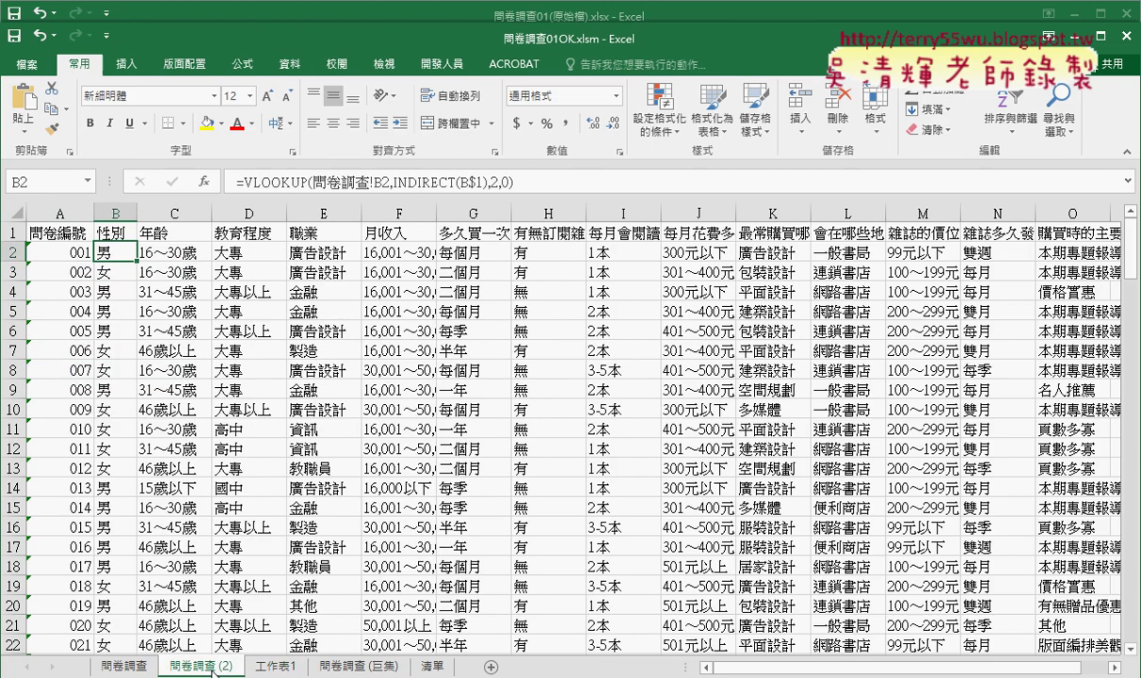